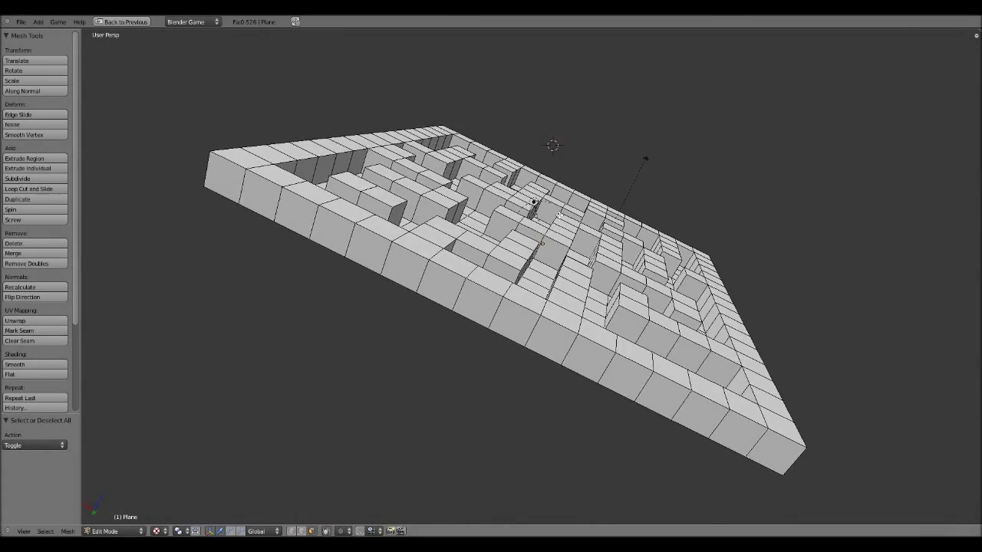
Step: Select all faces of the maze mesh
{"action": "scroll", "coordinate": [583, 257], "scroll_direction": "up", "scroll_amount": 3}
{"action": "middle_click_drag", "start_coordinate": [560, 215], "coordinate": [543, 327]}
{"action": "scroll", "coordinate": [583, 257], "scroll_direction": "down", "scroll_amount": 5}
{"action": "scroll", "coordinate": [595, 263], "scroll_direction": "up", "scroll_amount": 8}
{"action": "scroll", "coordinate": [594, 263], "scroll_direction": "down", "scroll_amount": 8}
{"action": "key", "text": "a"}
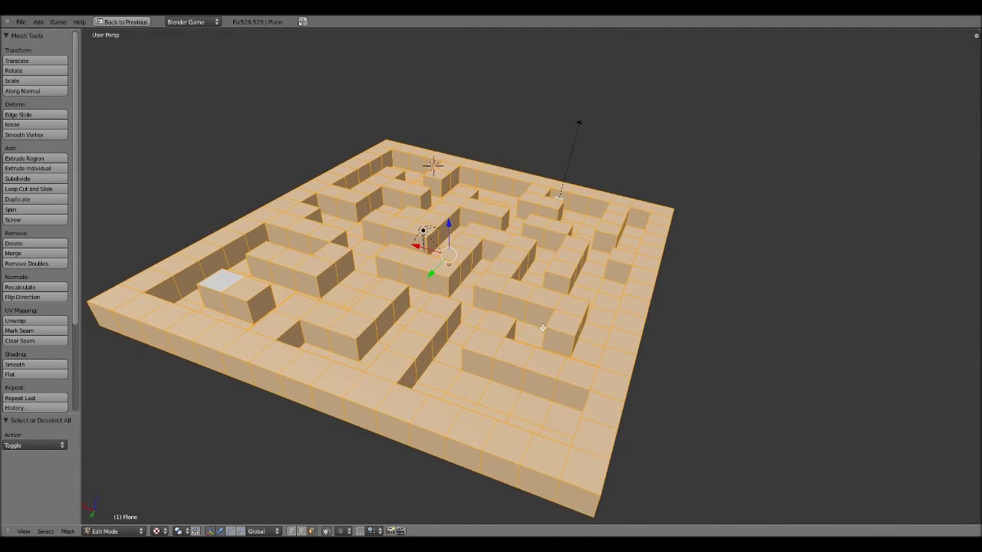
Step: Restore the multi-editor layout and turn the smaller 3D view into a UV/Image Editor
{"action": "key", "text": "ctrl+Up"}
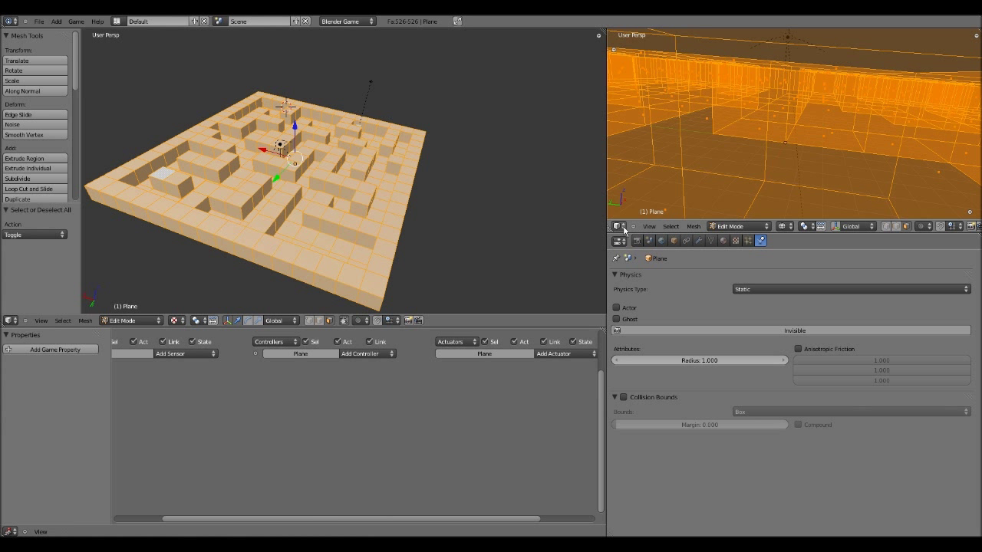
{"action": "left_click", "coordinate": [619, 227]}
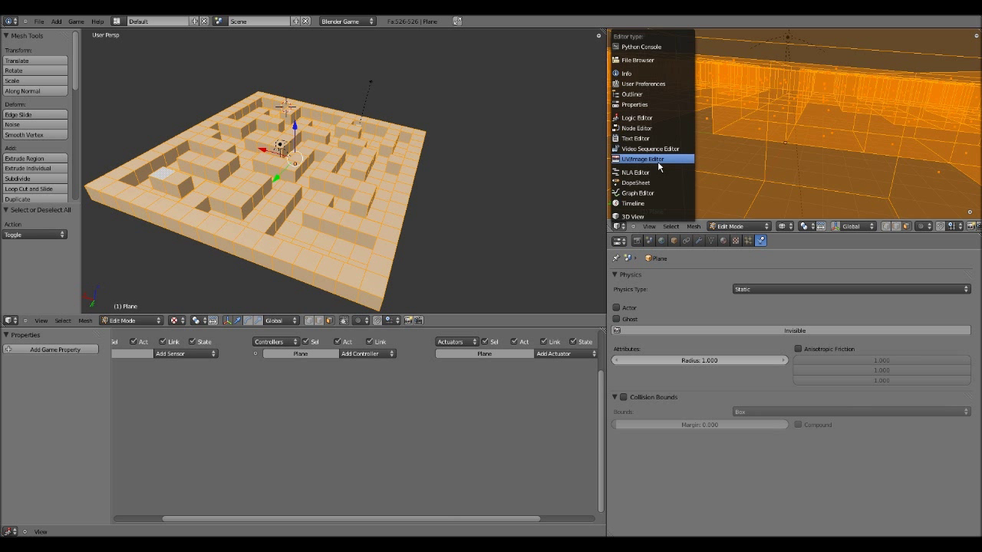
{"action": "left_click", "coordinate": [646, 158]}
{"action": "scroll", "coordinate": [777, 150], "scroll_direction": "down", "scroll_amount": 1}
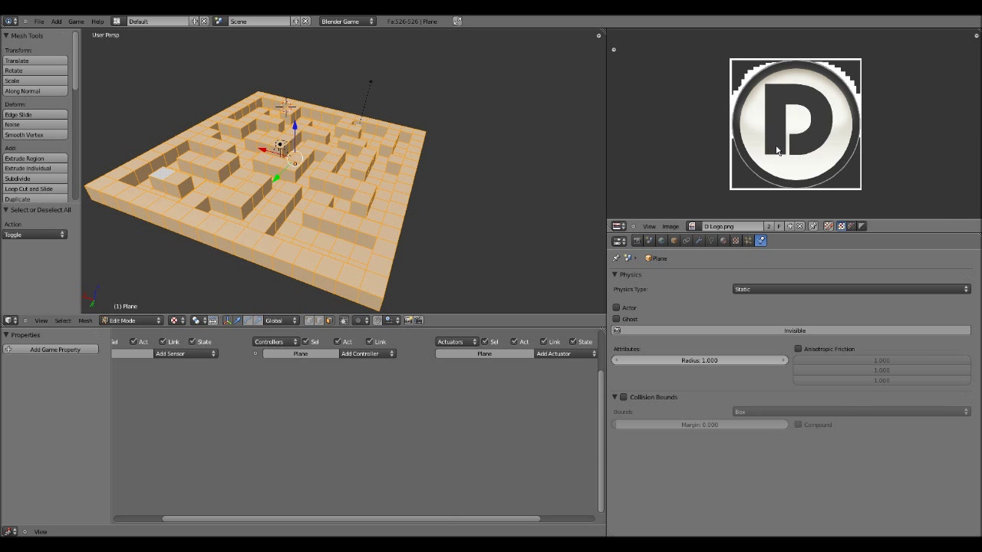
Step: Open the image white grid.png from the textures folder inside the user's Pictures folder for the selected maze faces
{"action": "left_click", "coordinate": [672, 226]}
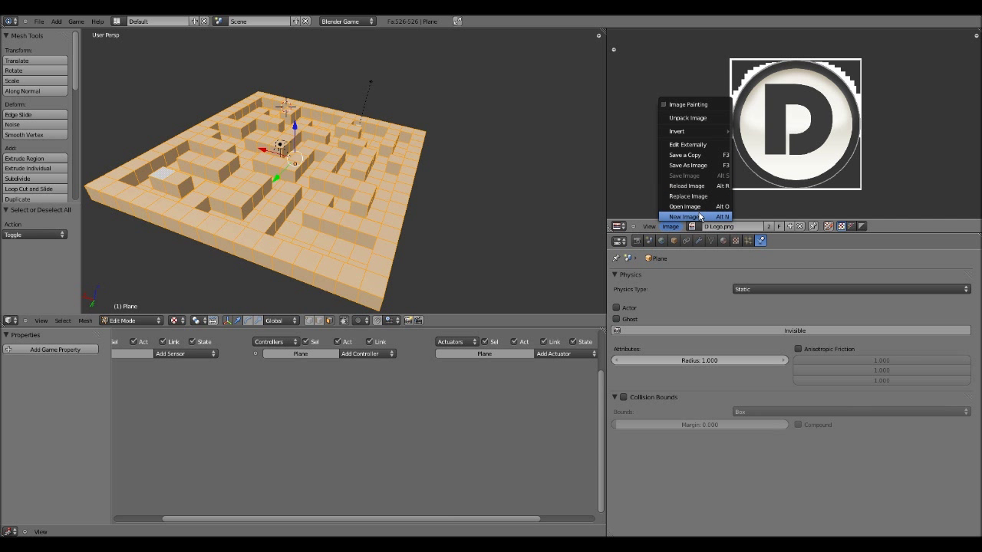
{"action": "left_click", "coordinate": [703, 207]}
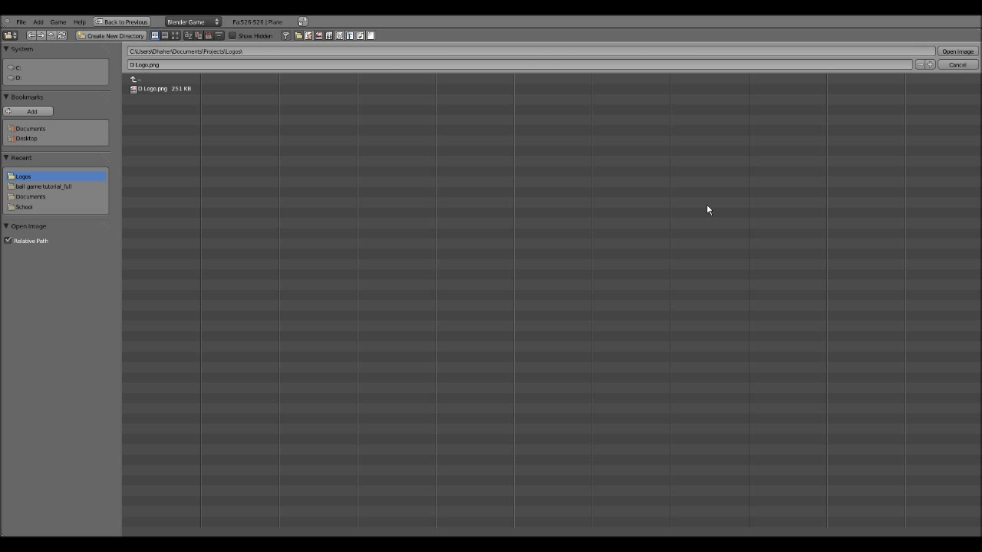
{"action": "left_click", "coordinate": [43, 138]}
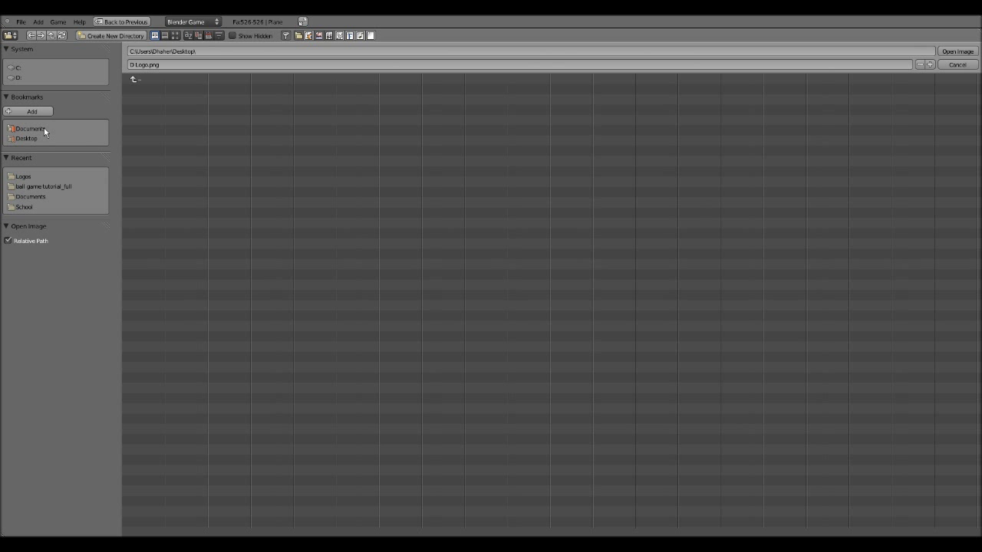
{"action": "left_click", "coordinate": [46, 129]}
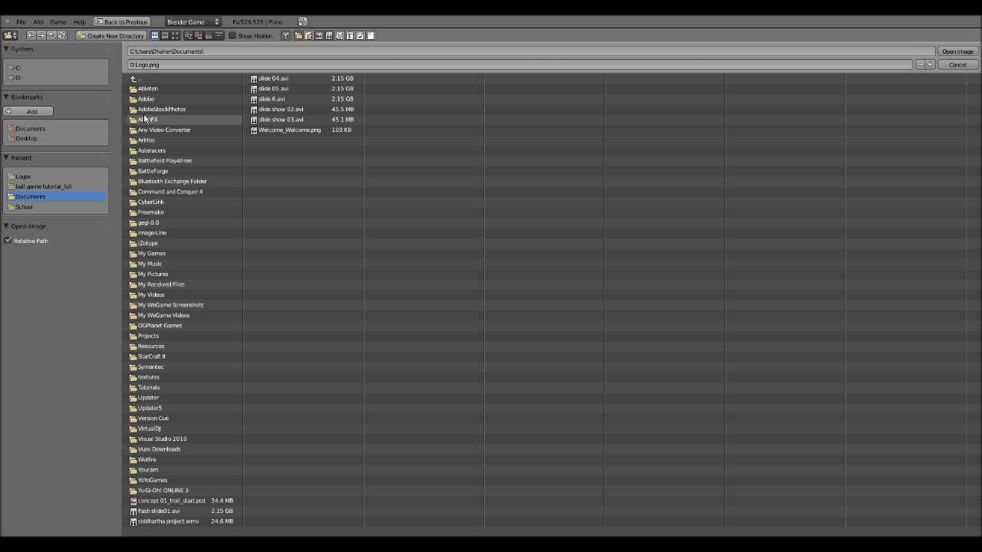
{"action": "left_click", "coordinate": [28, 68]}
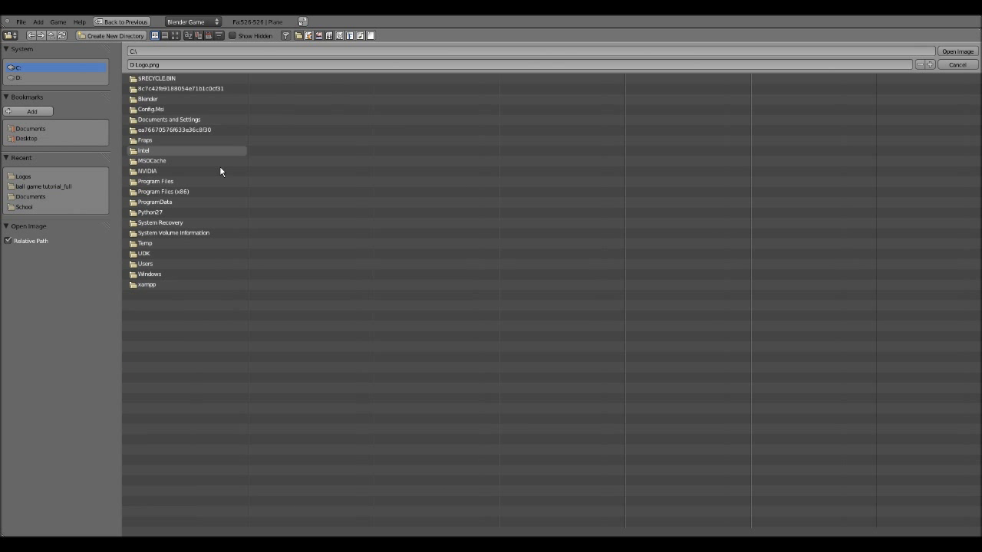
{"action": "left_click", "coordinate": [160, 263]}
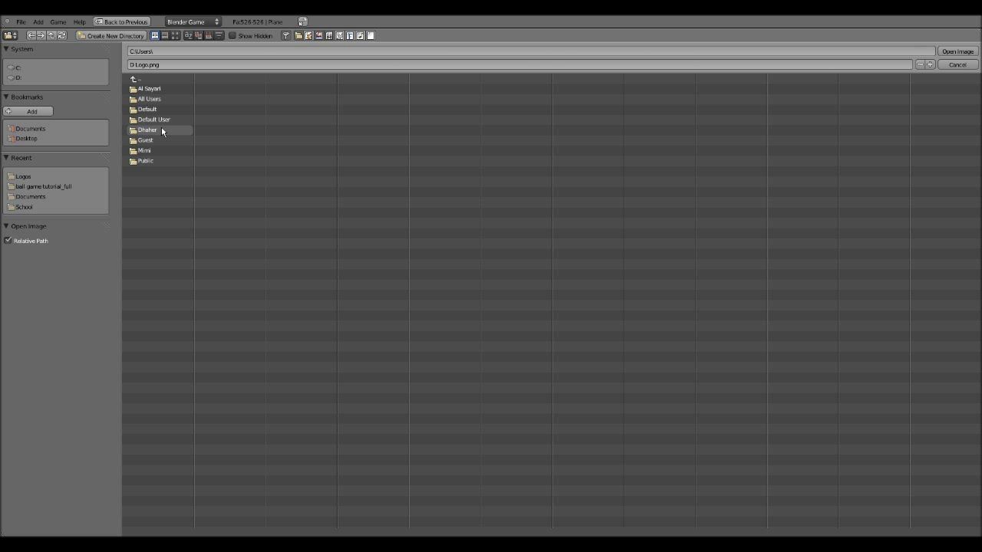
{"action": "left_click", "coordinate": [162, 129]}
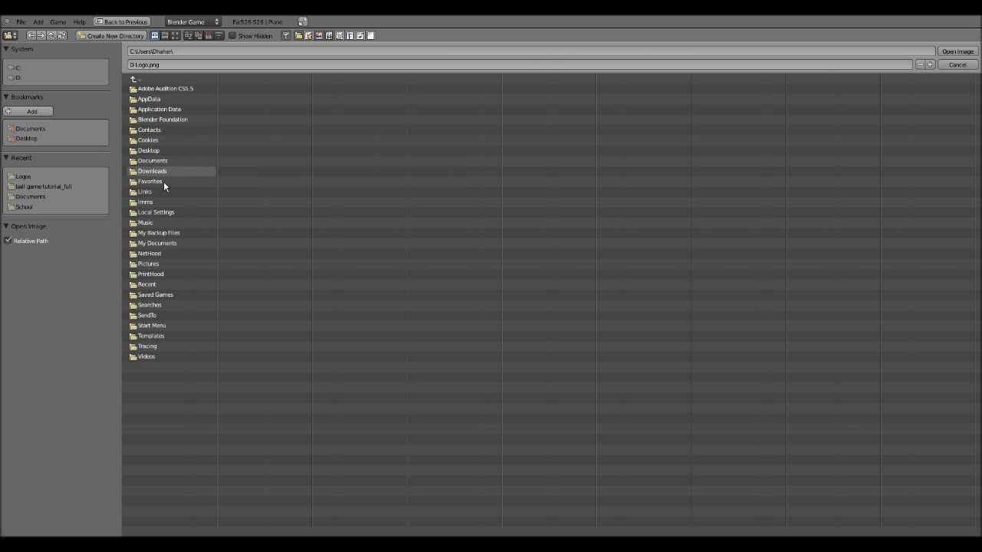
{"action": "left_click", "coordinate": [173, 221]}
{"action": "left_click", "coordinate": [135, 79]}
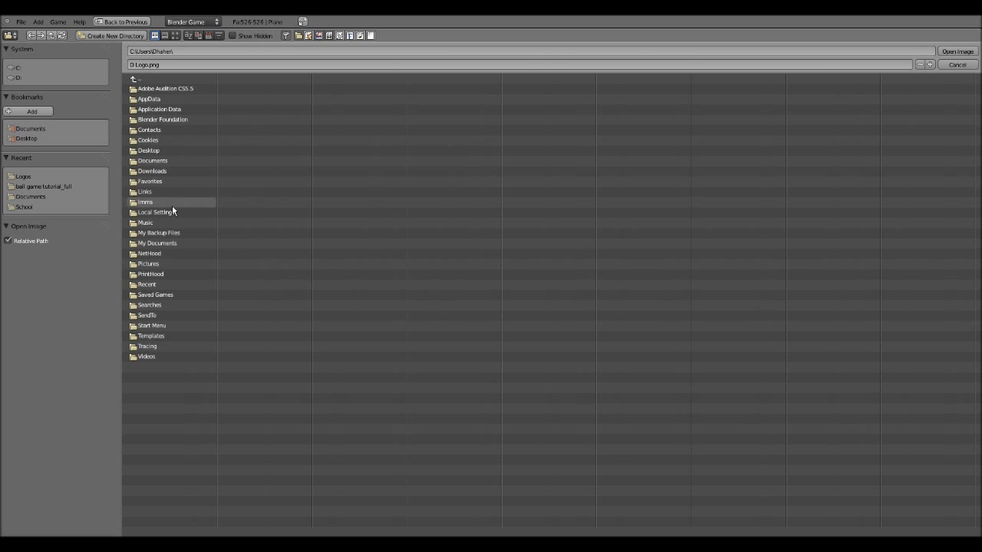
{"action": "left_click", "coordinate": [169, 265]}
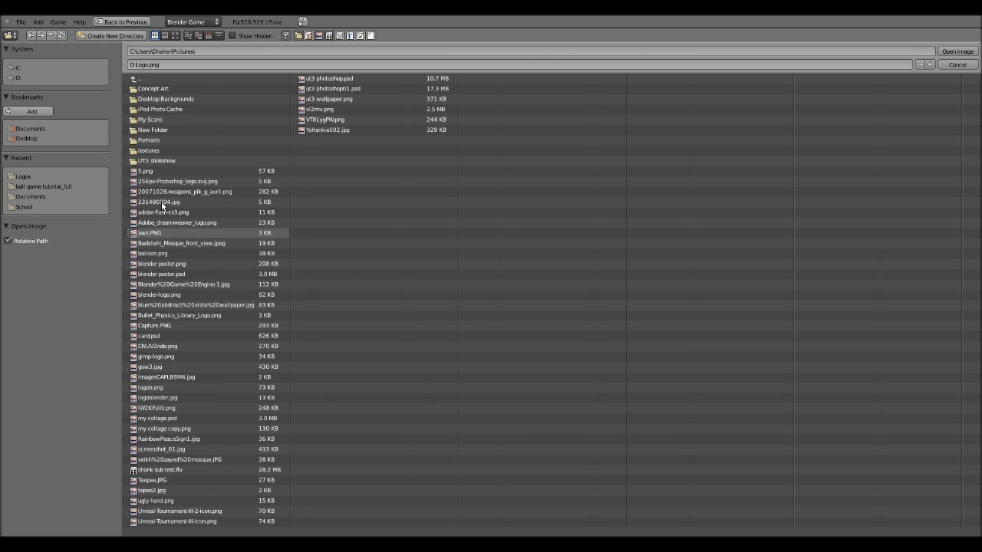
{"action": "left_click", "coordinate": [157, 151]}
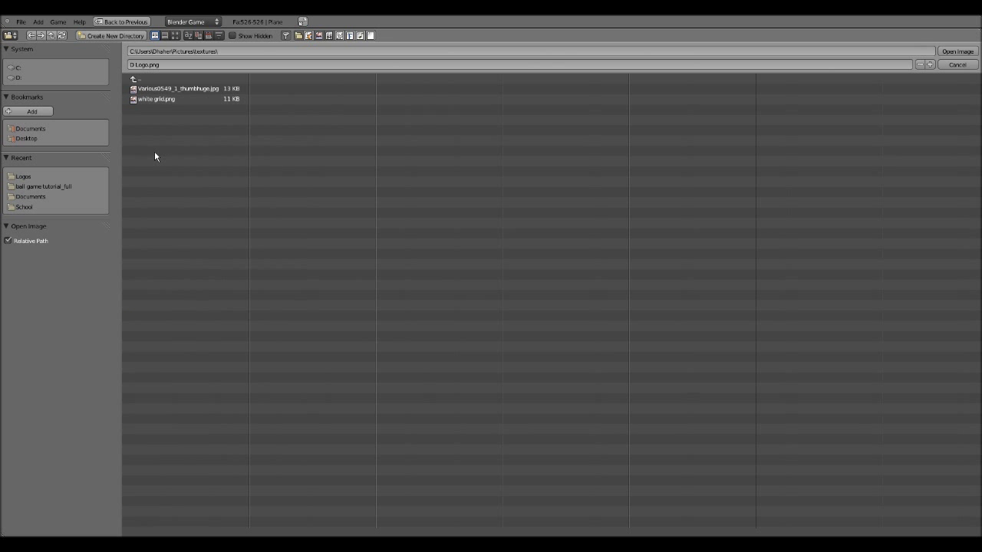
{"action": "left_click", "coordinate": [161, 99]}
{"action": "left_click", "coordinate": [957, 51]}
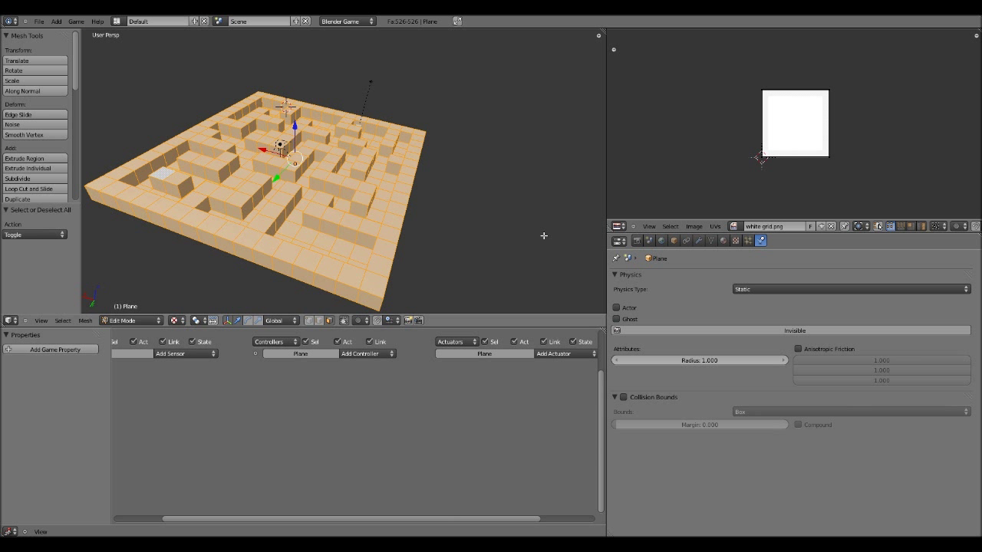
Step: Examine the white grid image and its border up close, in and out of edit mode
{"action": "scroll", "coordinate": [782, 169], "scroll_direction": "up", "scroll_amount": 4}
{"action": "scroll", "coordinate": [780, 165], "scroll_direction": "down", "scroll_amount": 2}
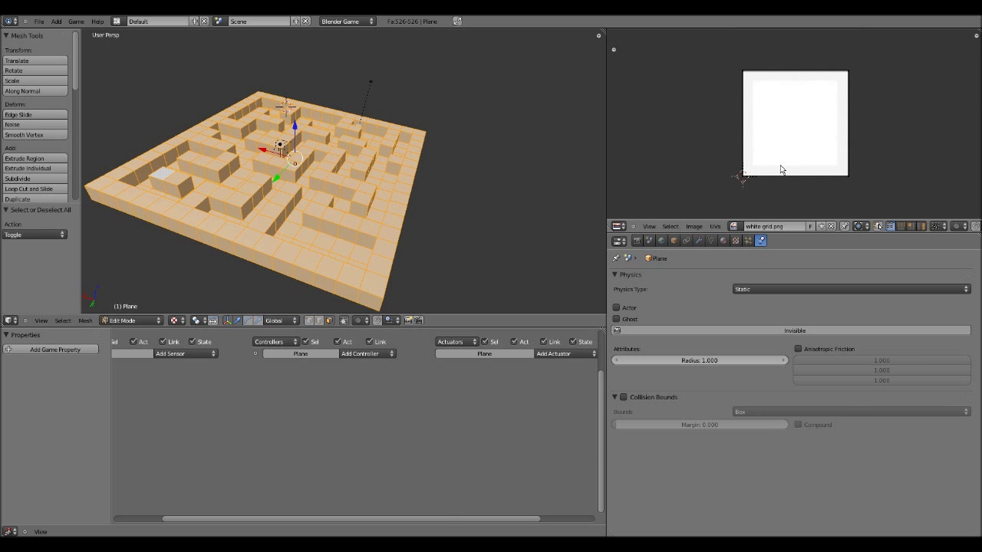
{"action": "key", "text": "Tab"}
{"action": "scroll", "coordinate": [780, 161], "scroll_direction": "down", "scroll_amount": 2}
{"action": "scroll", "coordinate": [779, 155], "scroll_direction": "up", "scroll_amount": 4}
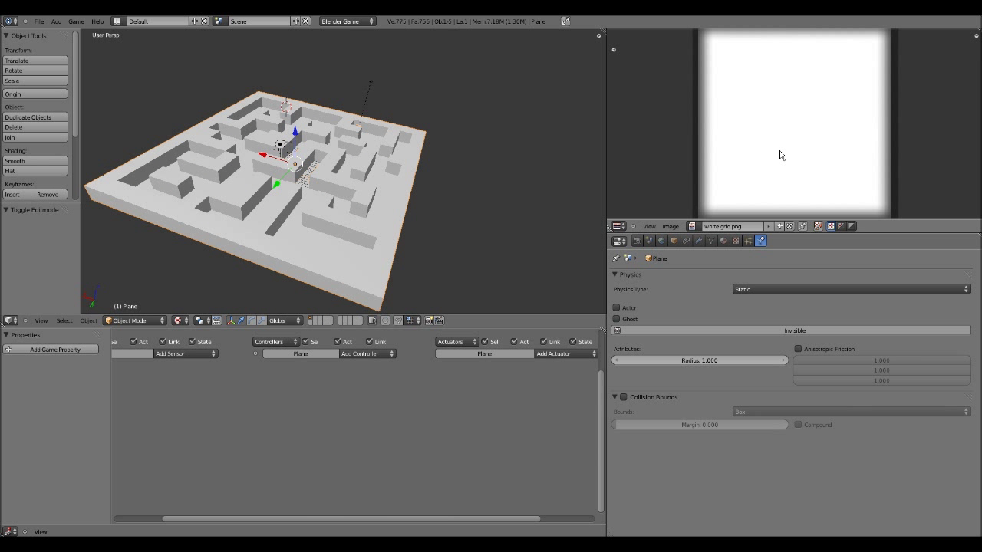
{"action": "scroll", "coordinate": [780, 155], "scroll_direction": "down", "scroll_amount": 2}
{"action": "key", "text": "Tab"}
{"action": "scroll", "coordinate": [394, 177], "scroll_direction": "down", "scroll_amount": 2}
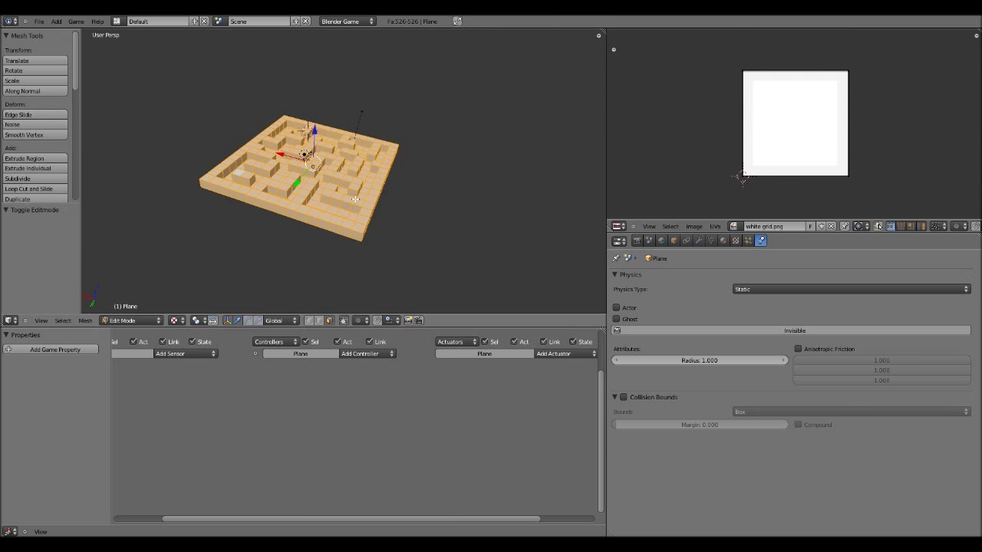
Step: Reset the UV mapping of all maze faces so each face fills the whole image
{"action": "scroll", "coordinate": [394, 178], "scroll_direction": "up", "scroll_amount": 6}
{"action": "scroll", "coordinate": [393, 181], "scroll_direction": "down", "scroll_amount": 8}
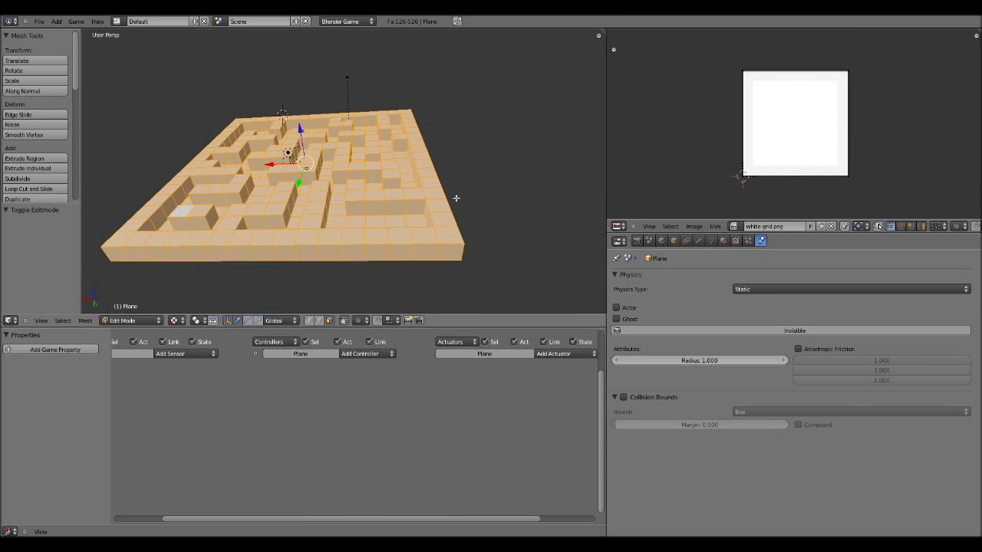
{"action": "scroll", "coordinate": [405, 180], "scroll_direction": "up", "scroll_amount": 4}
{"action": "scroll", "coordinate": [405, 180], "scroll_direction": "down", "scroll_amount": 5}
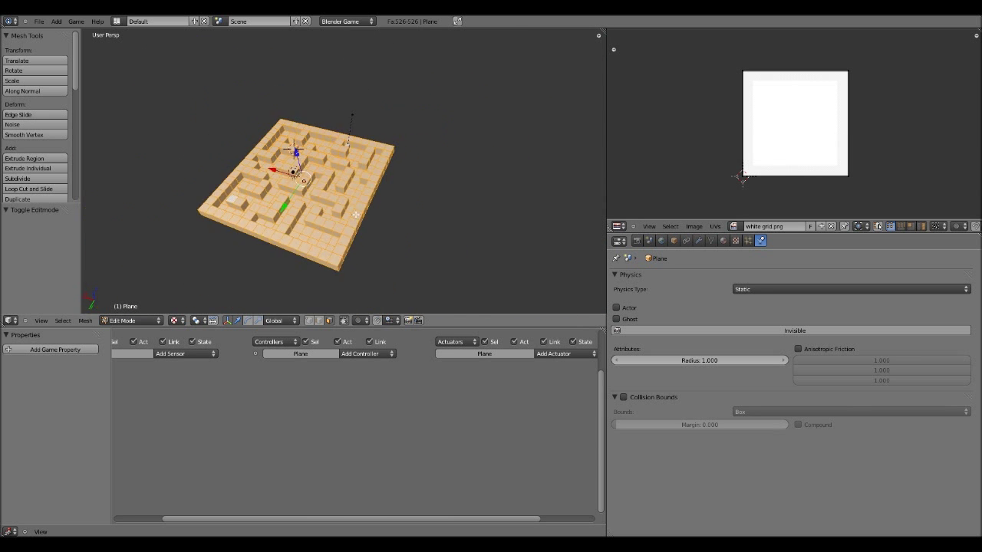
{"action": "scroll", "coordinate": [376, 195], "scroll_direction": "up", "scroll_amount": 6}
{"action": "key", "text": "u"}
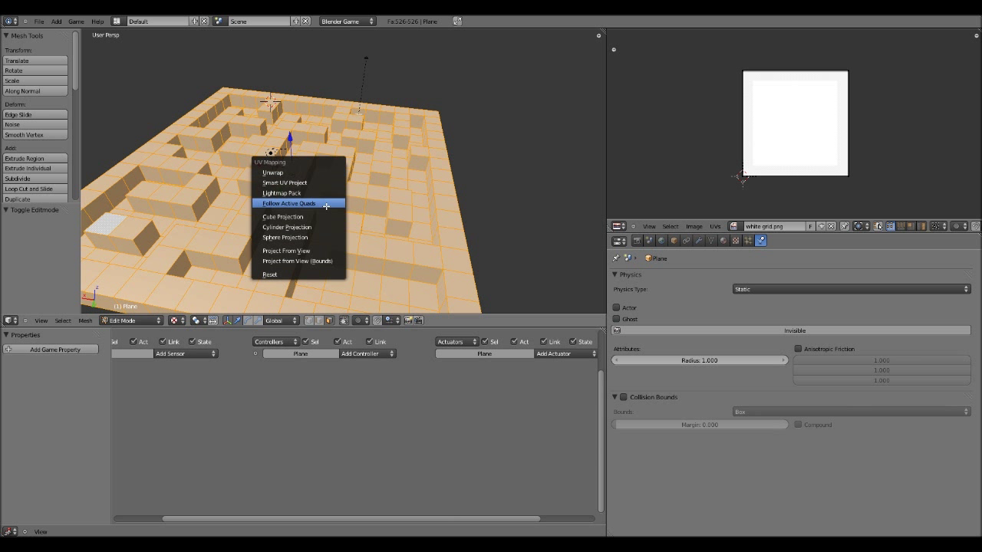
{"action": "left_click", "coordinate": [317, 273]}
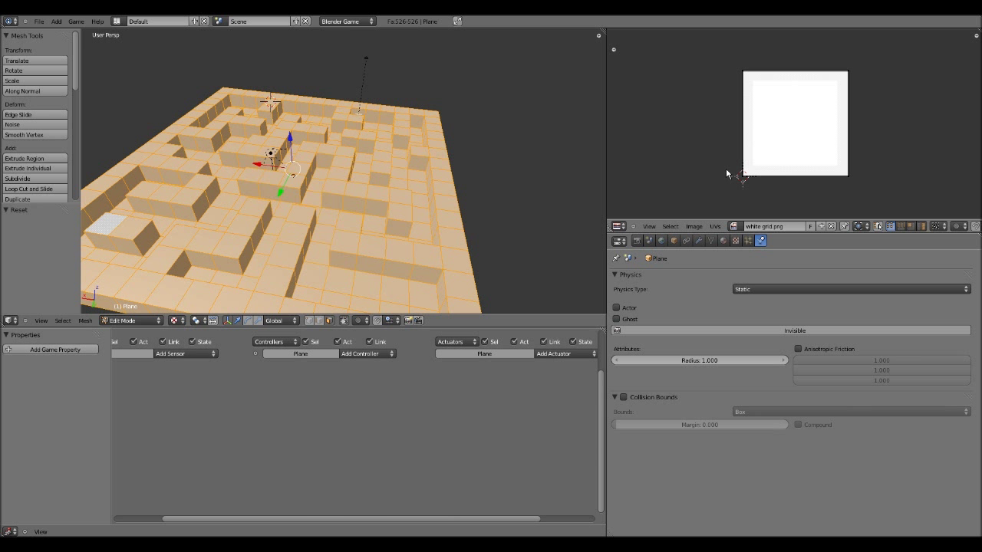
Step: Select all UVs of the maze over the white grid image, keeping every mesh face selected
{"action": "key", "text": "a"}
{"action": "scroll", "coordinate": [323, 175], "scroll_direction": "down", "scroll_amount": 1}
{"action": "key", "text": "a"}
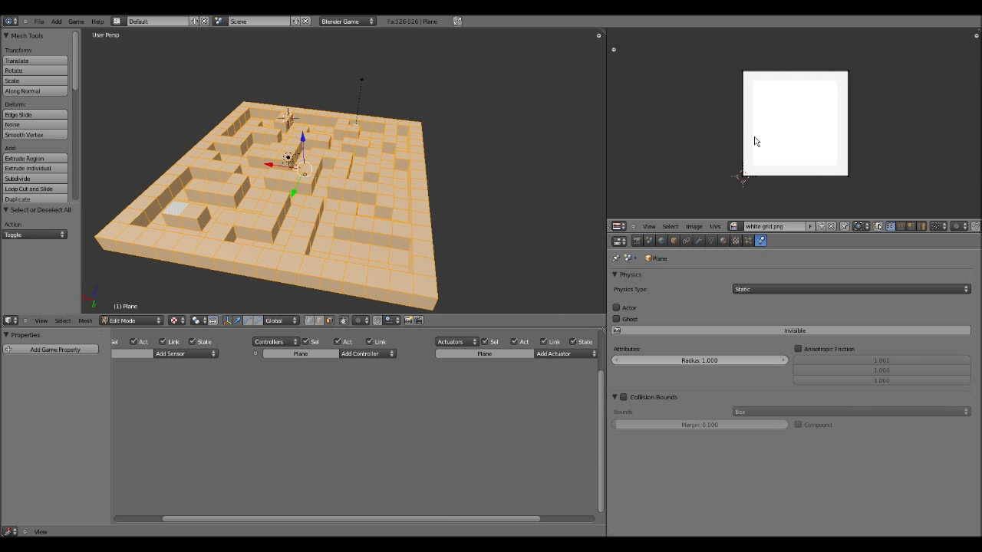
{"action": "scroll", "coordinate": [808, 128], "scroll_direction": "up", "scroll_amount": 1}
{"action": "key", "text": "a"}
{"action": "scroll", "coordinate": [806, 131], "scroll_direction": "down", "scroll_amount": 1}
{"action": "scroll", "coordinate": [805, 131], "scroll_direction": "up", "scroll_amount": 1}
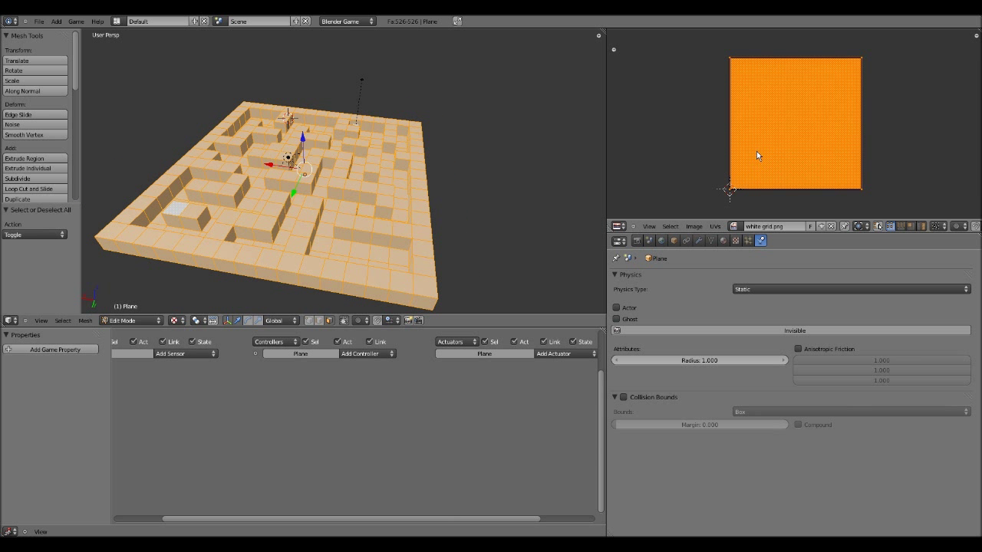
{"action": "scroll", "coordinate": [756, 151], "scroll_direction": "down", "scroll_amount": 1}
Step: Assign white grid.png from the loaded images to all selected maze faces
{"action": "middle_click_drag", "start_coordinate": [370, 164], "coordinate": [434, 107]}
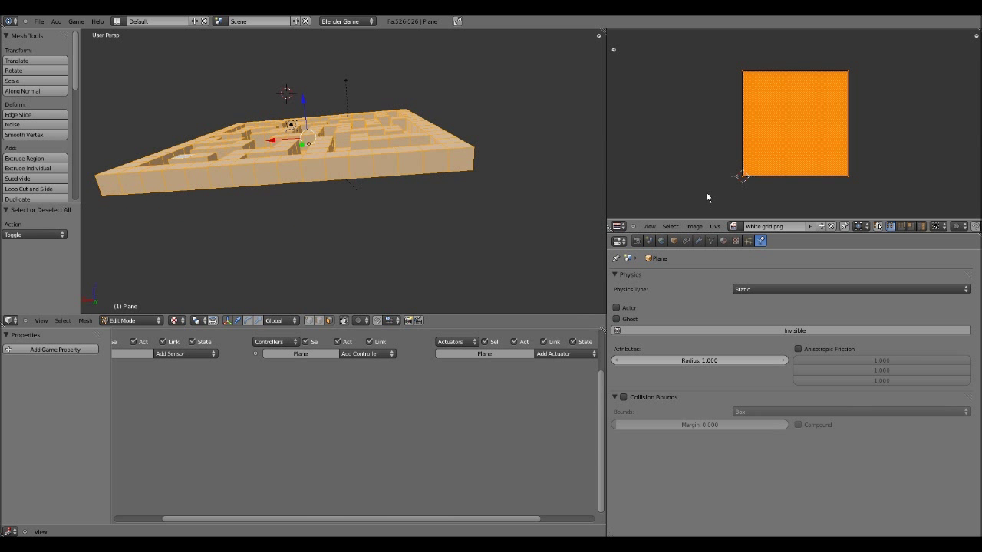
{"action": "left_click", "coordinate": [734, 227]}
{"action": "left_click", "coordinate": [748, 251]}
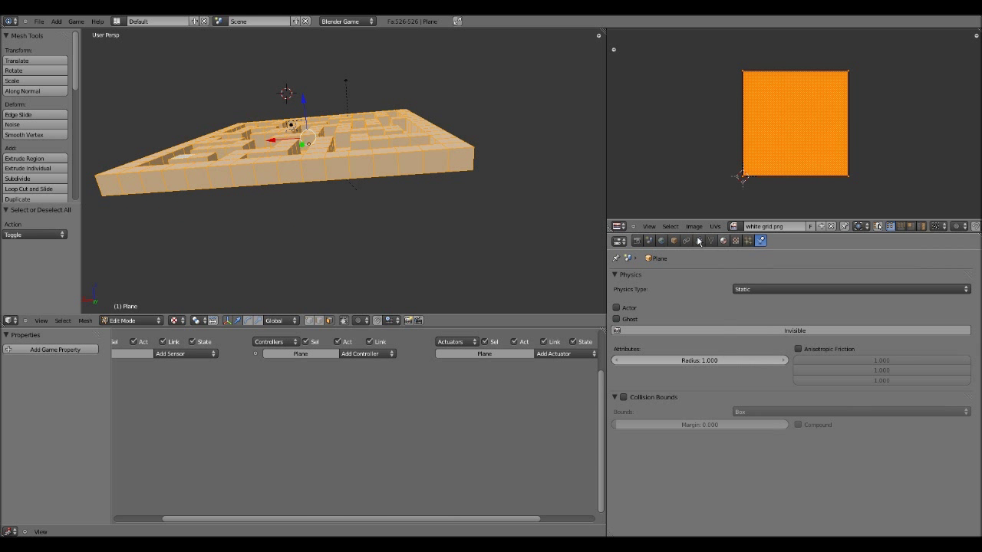
Step: Select several single faces near the middle of the maze and check how each UV lies on the image
{"action": "middle_click_drag", "start_coordinate": [524, 204], "coordinate": [491, 237]}
{"action": "scroll", "coordinate": [491, 238], "scroll_direction": "down", "scroll_amount": 2}
{"action": "scroll", "coordinate": [299, 180], "scroll_direction": "up", "scroll_amount": 4}
{"action": "right_click", "coordinate": [299, 180]}
{"action": "right_click", "coordinate": [309, 159]}
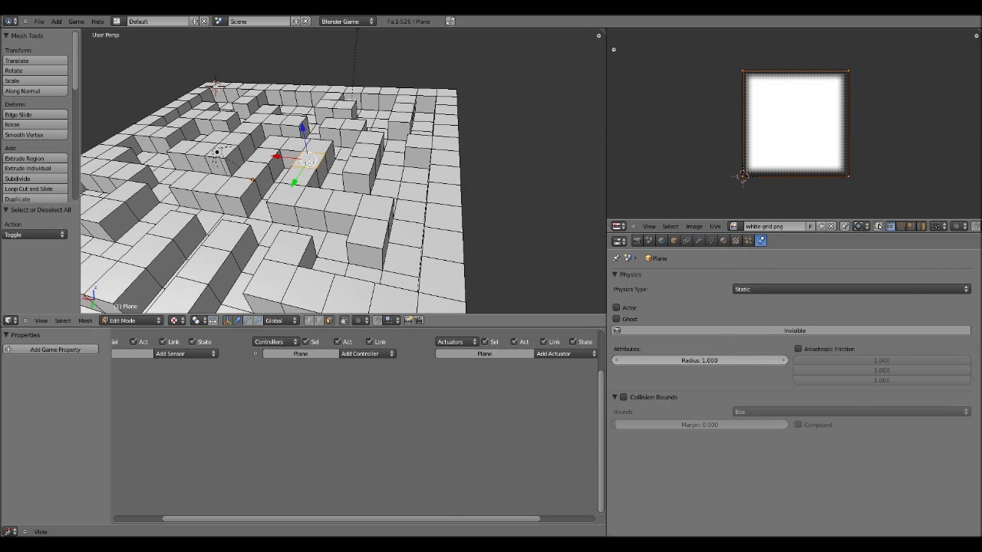
{"action": "right_click", "coordinate": [318, 145]}
{"action": "right_click", "coordinate": [295, 141]}
{"action": "right_click", "coordinate": [272, 143]}
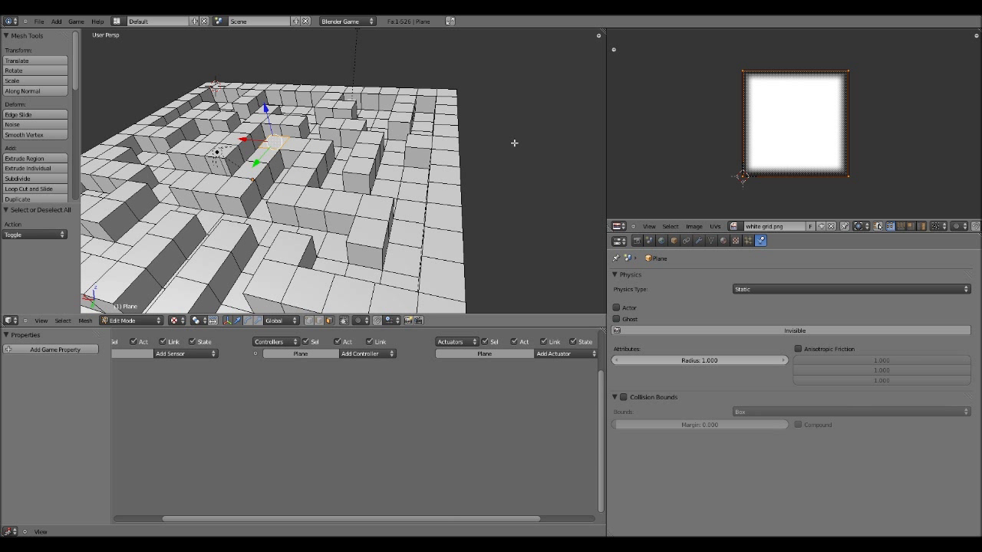
Step: Return the maze to Object Mode and toggle textured display on and off to inspect its surface
{"action": "key", "text": "Tab"}
{"action": "scroll", "coordinate": [328, 142], "scroll_direction": "down", "scroll_amount": 5}
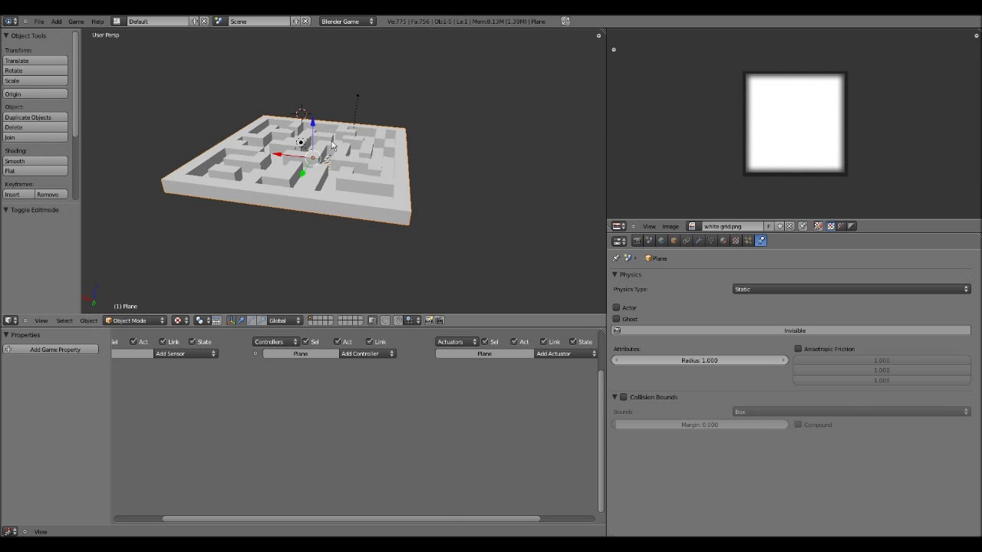
{"action": "key", "text": "alt+z"}
{"action": "key", "text": "alt+z"}
{"action": "middle_click_drag", "start_coordinate": [328, 143], "coordinate": [332, 198]}
{"action": "mouse_move", "coordinate": [331, 198]}
{"action": "middle_mouse_down", "text": "shift"}
{"action": "mouse_move", "coordinate": [420, 187]}
{"action": "mouse_move", "coordinate": [403, 165]}
{"action": "middle_mouse_up", "text": "shift"}
{"action": "scroll", "coordinate": [418, 184], "scroll_direction": "up", "scroll_amount": 7}
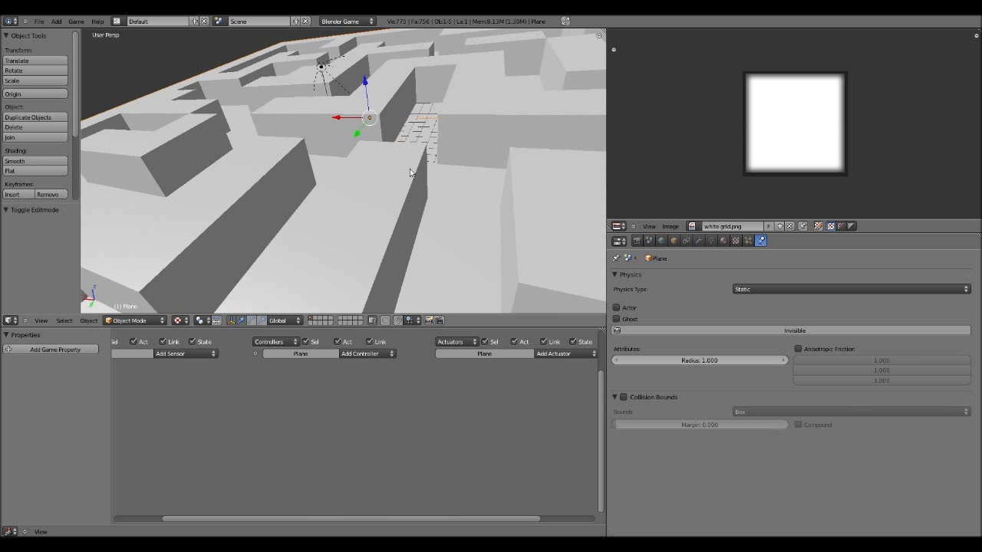
{"action": "scroll", "coordinate": [403, 165], "scroll_direction": "down", "scroll_amount": 3}
Step: Add a new material named "maze" to the maze object and set its diffuse intensity to 1.000
{"action": "left_click", "coordinate": [636, 241]}
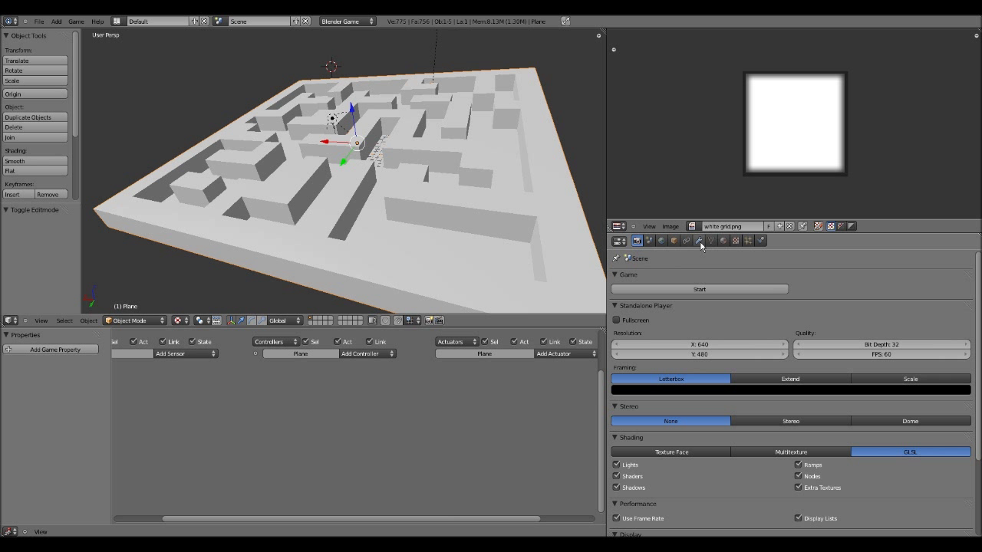
{"action": "left_click", "coordinate": [724, 240]}
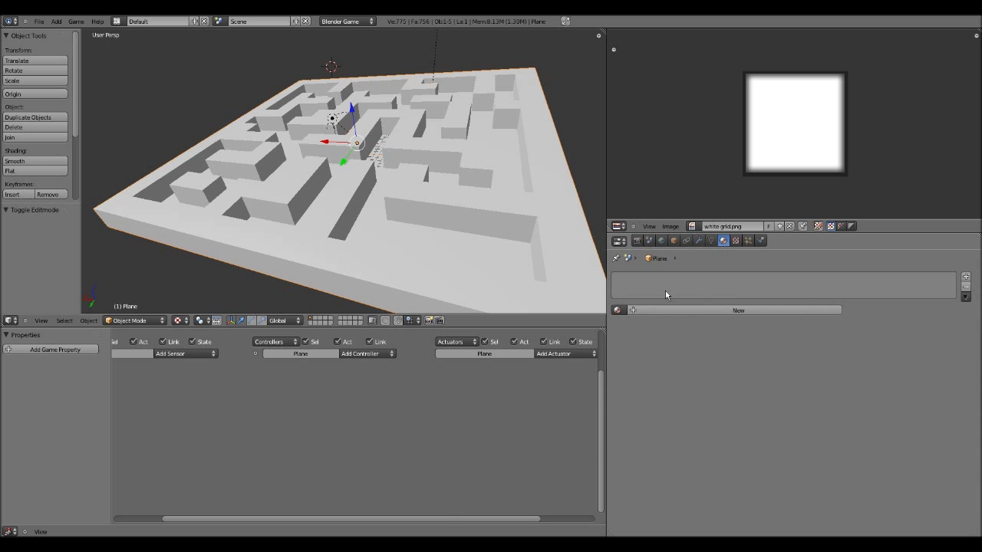
{"action": "left_click", "coordinate": [672, 312]}
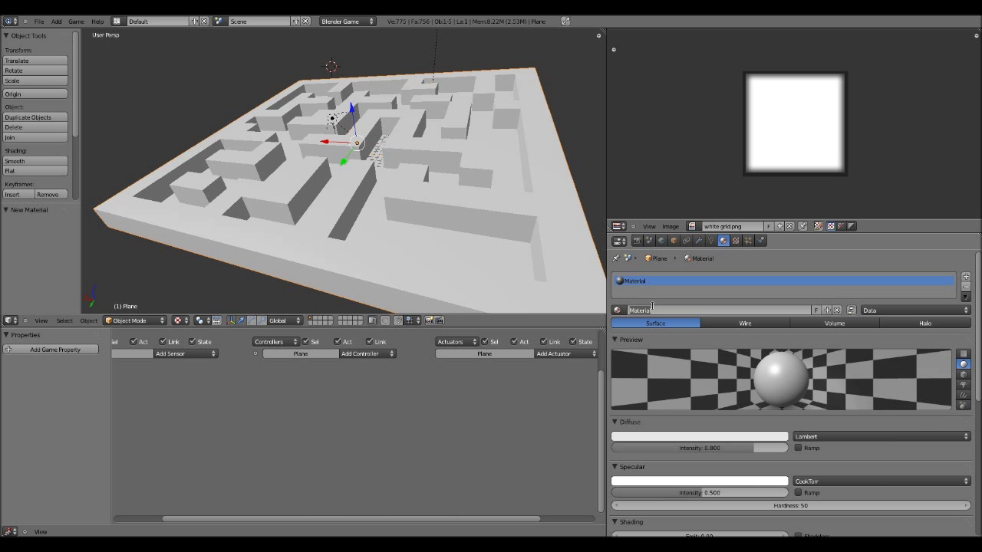
{"action": "left_click", "coordinate": [651, 310]}
{"action": "type", "text": "maze"}
{"action": "key", "text": "Return"}
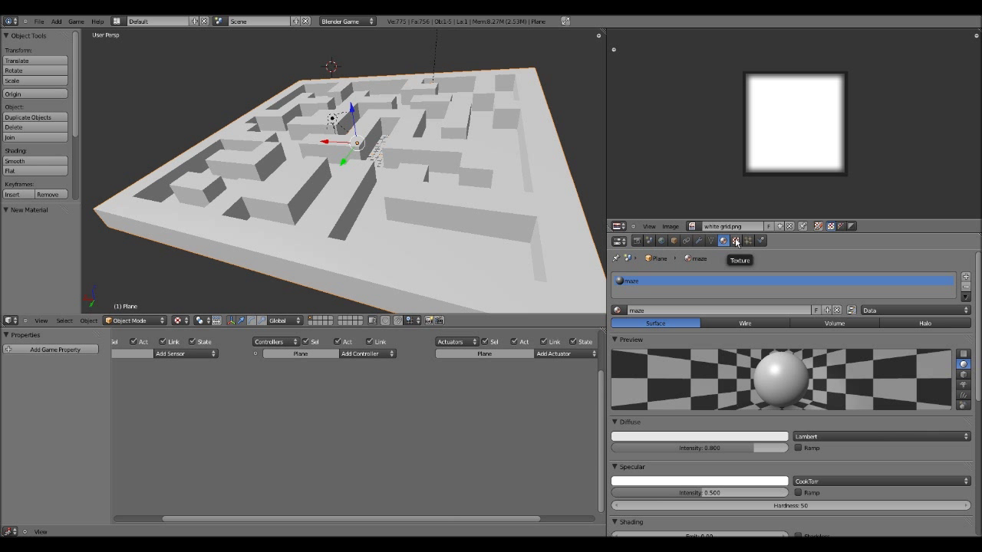
{"action": "left_click_drag", "start_coordinate": [699, 449], "coordinate": [791, 449]}
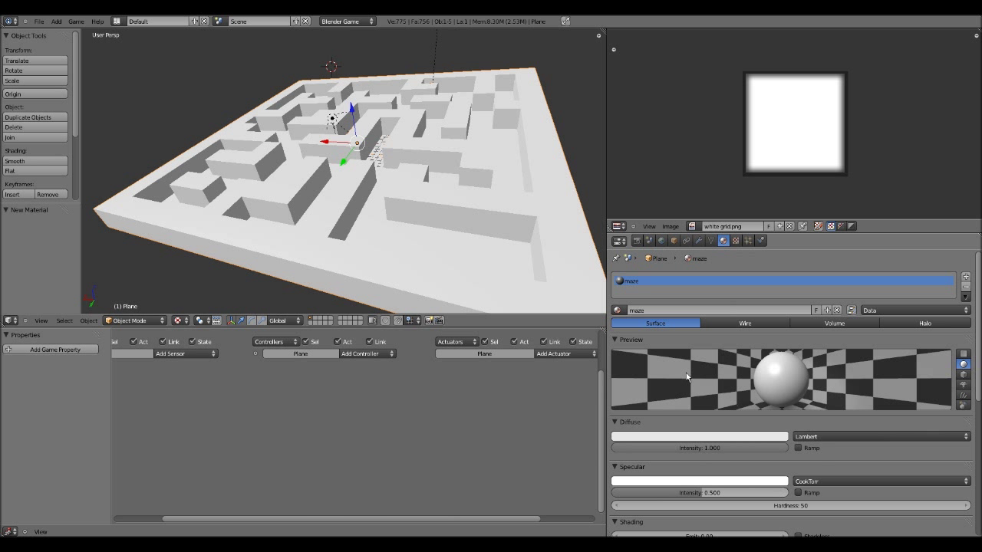
Step: Set the maze material's specular intensity to 0.000
{"action": "scroll", "coordinate": [449, 158], "scroll_direction": "down", "scroll_amount": 3}
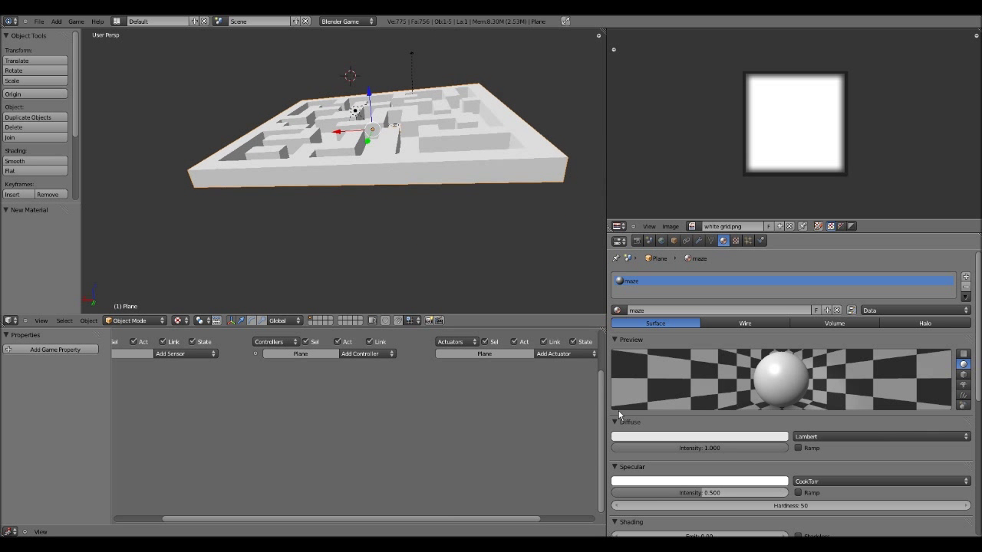
{"action": "left_click_drag", "start_coordinate": [736, 493], "coordinate": [614, 493]}
{"action": "scroll", "coordinate": [710, 410], "scroll_direction": "down", "scroll_amount": 5}
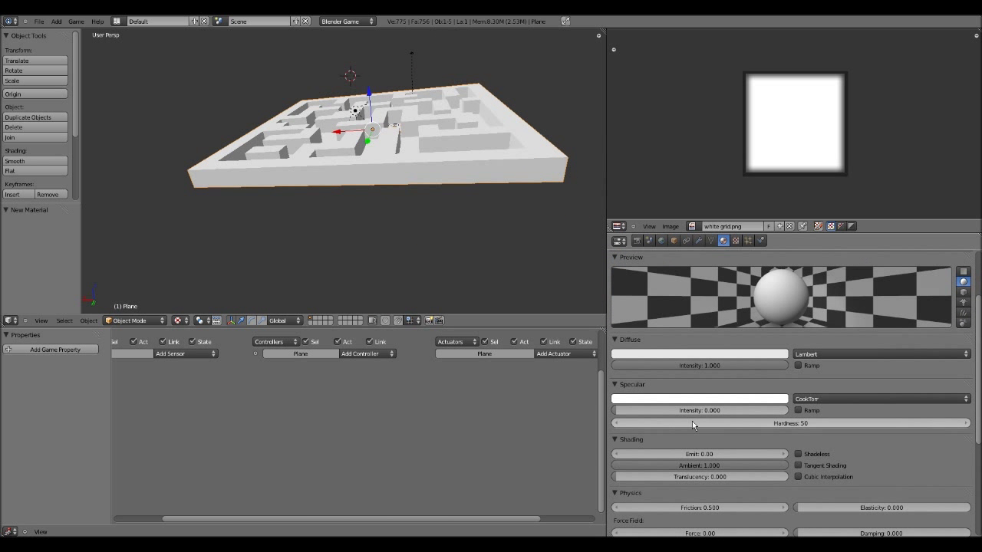
{"action": "scroll", "coordinate": [710, 409], "scroll_direction": "up", "scroll_amount": 7}
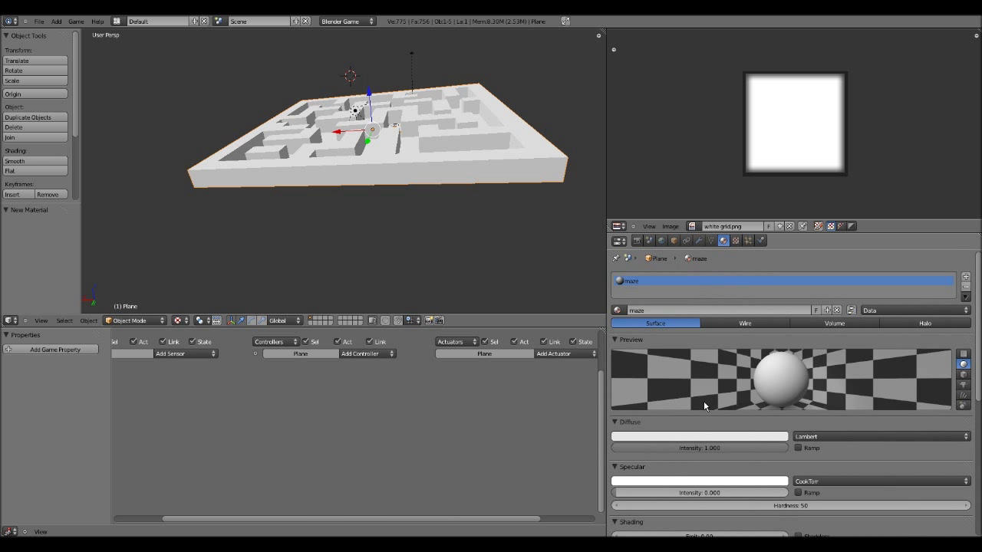
Step: Add a new texture named "maze grid" to the maze material and set its type to Image or Movie
{"action": "left_click", "coordinate": [735, 240]}
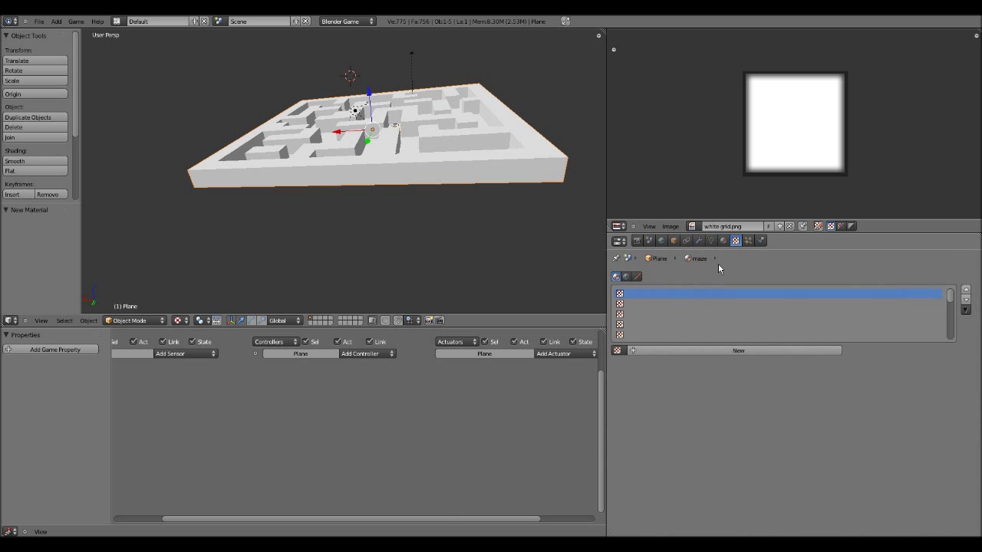
{"action": "left_click", "coordinate": [646, 350]}
{"action": "left_click", "coordinate": [665, 351]}
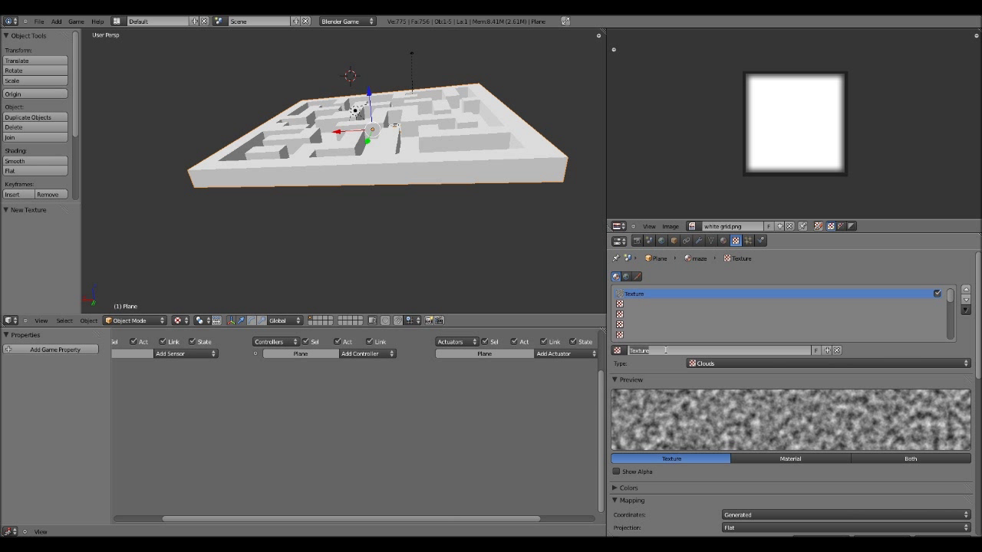
{"action": "type", "text": "maze grid"}
{"action": "key", "text": "Return"}
{"action": "left_click", "coordinate": [757, 364]}
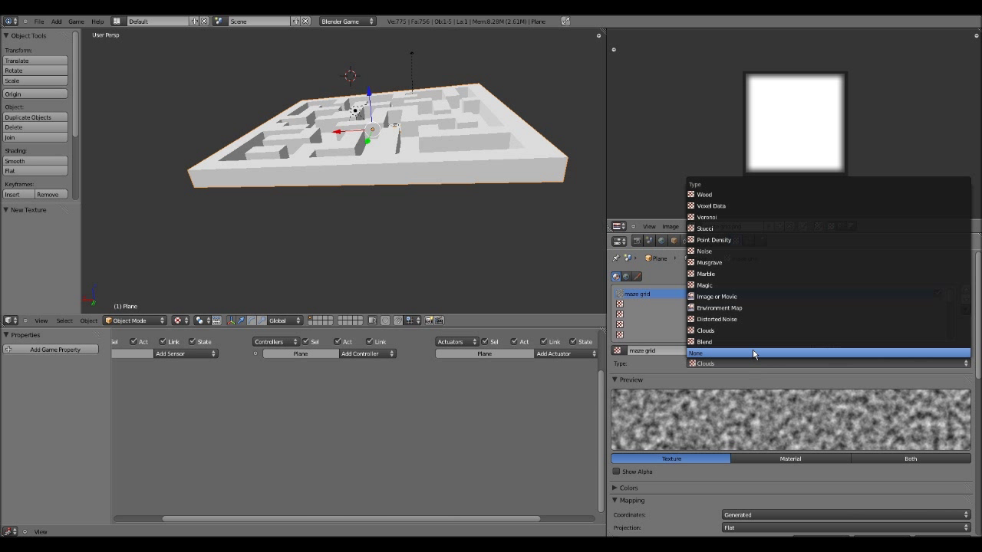
{"action": "left_click", "coordinate": [739, 297]}
Step: Assign the already loaded white grid.png as the image of the maze grid texture
{"action": "scroll", "coordinate": [697, 438], "scroll_direction": "down", "scroll_amount": 2}
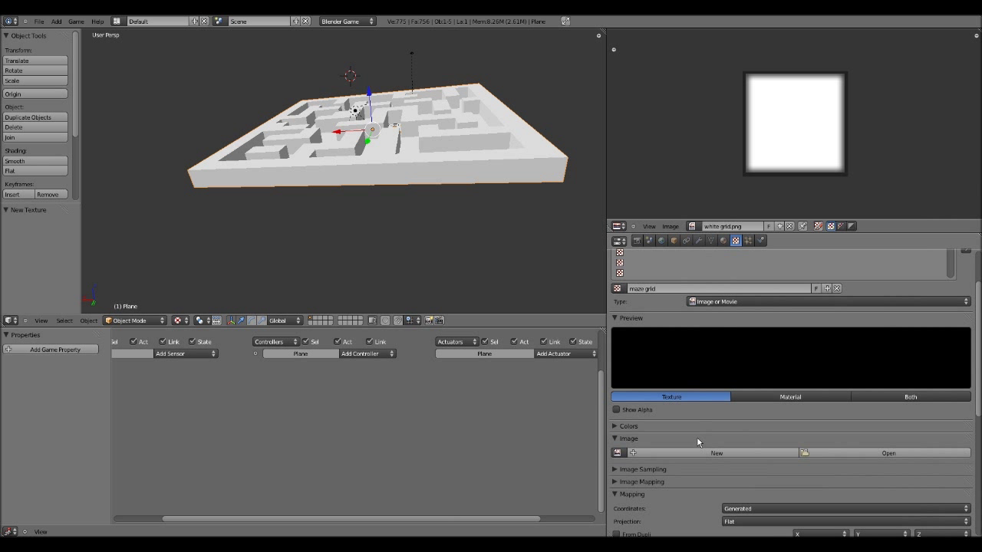
{"action": "left_click", "coordinate": [618, 453]}
{"action": "left_click", "coordinate": [634, 354]}
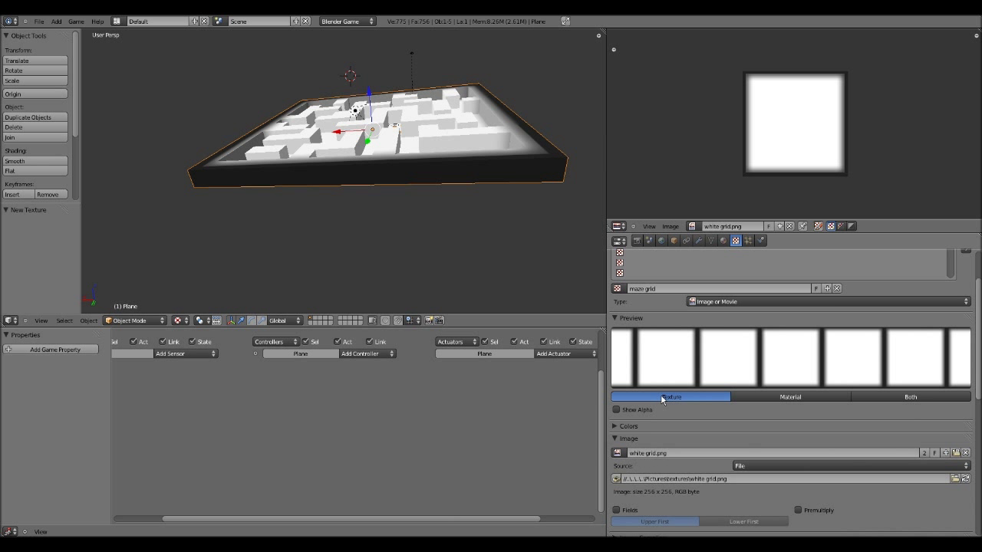
Step: Pack the white grid.png image into the Blender file
{"action": "scroll", "coordinate": [644, 418], "scroll_direction": "down", "scroll_amount": 2}
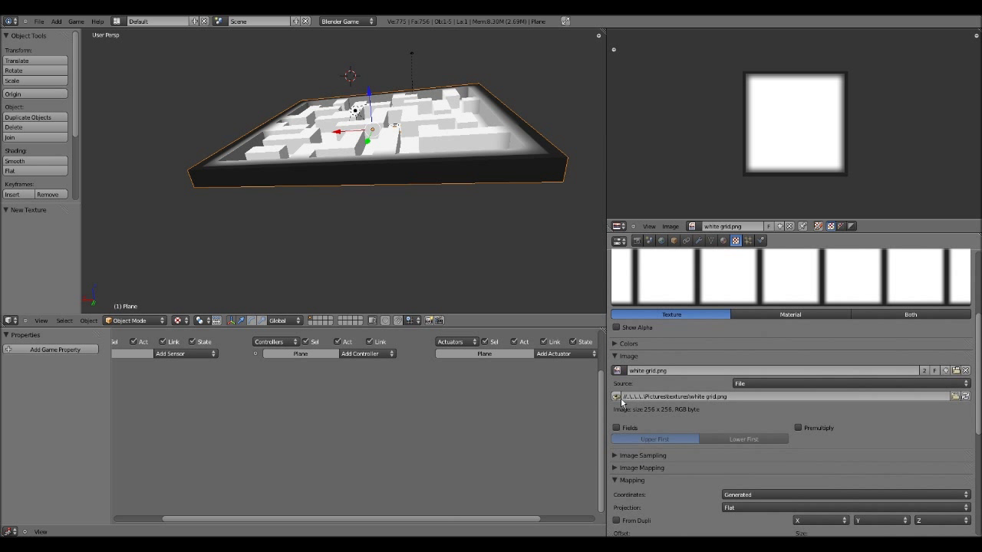
{"action": "left_click", "coordinate": [671, 227]}
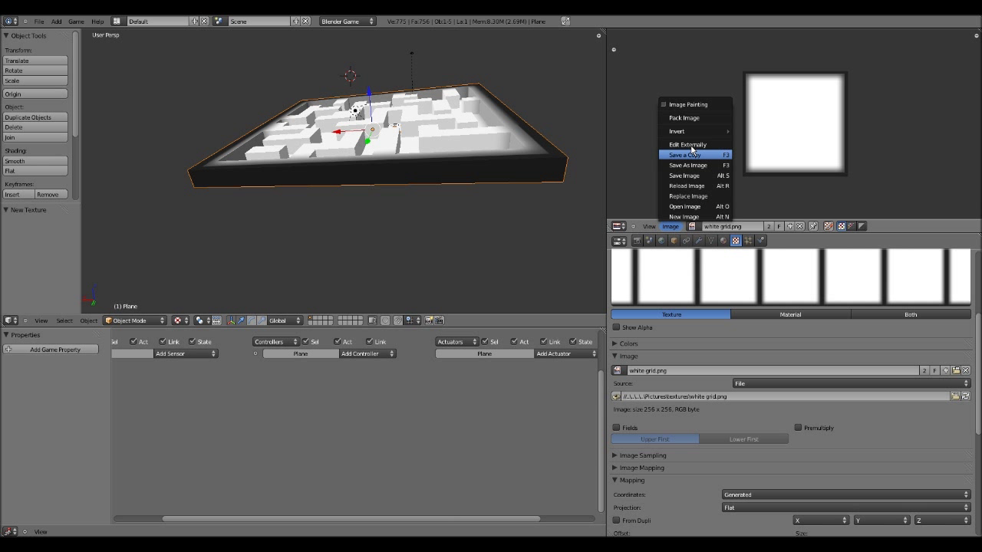
{"action": "left_click", "coordinate": [697, 119]}
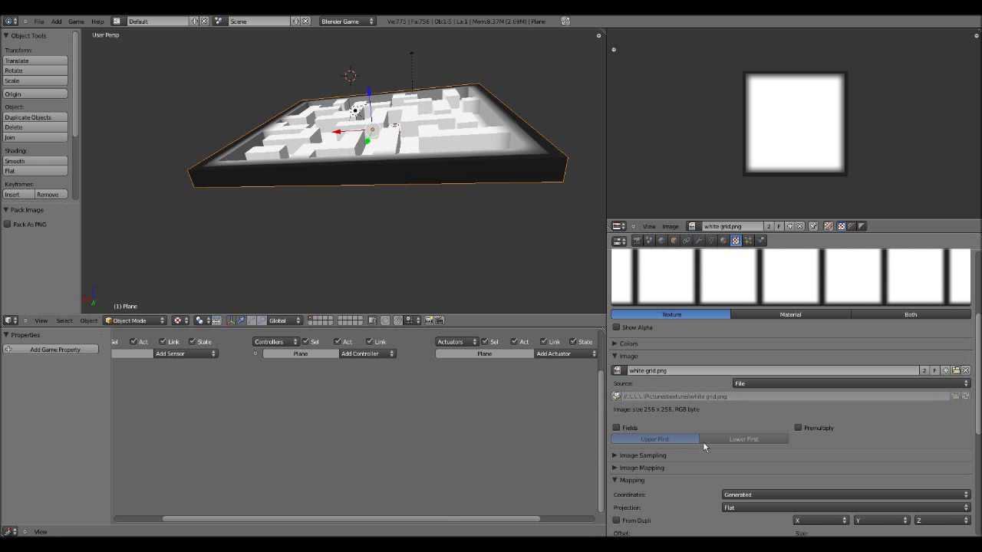
{"action": "scroll", "coordinate": [696, 415], "scroll_direction": "down", "scroll_amount": 2}
{"action": "scroll", "coordinate": [688, 418], "scroll_direction": "up", "scroll_amount": 1}
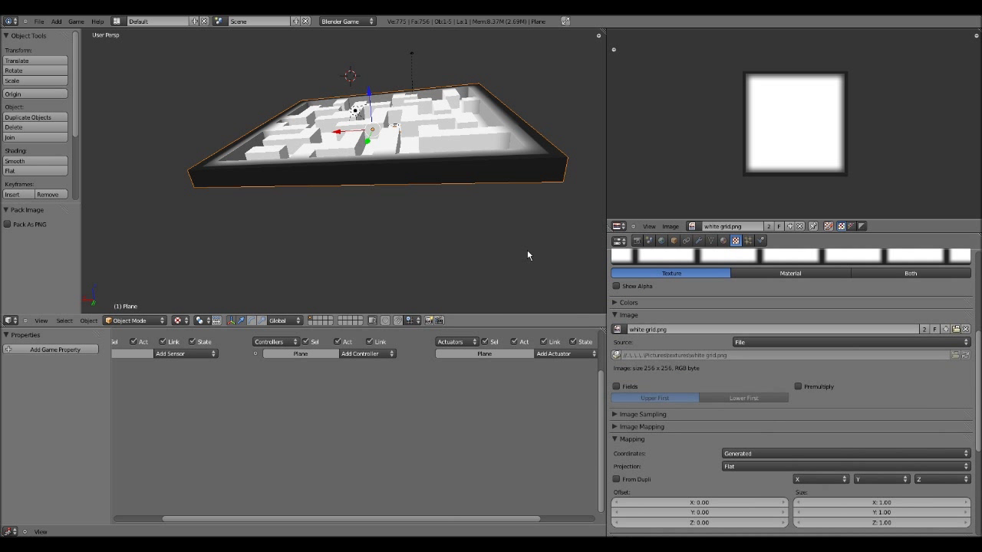
Step: Examine from several angles how the grid image lies across the whole maze with generated texture coordinates
{"action": "scroll", "coordinate": [439, 246], "scroll_direction": "up", "scroll_amount": 4}
{"action": "middle_click_drag", "start_coordinate": [527, 250], "coordinate": [470, 192]}
{"action": "scroll", "coordinate": [444, 236], "scroll_direction": "down", "scroll_amount": 5}
{"action": "scroll", "coordinate": [435, 207], "scroll_direction": "up", "scroll_amount": 4}
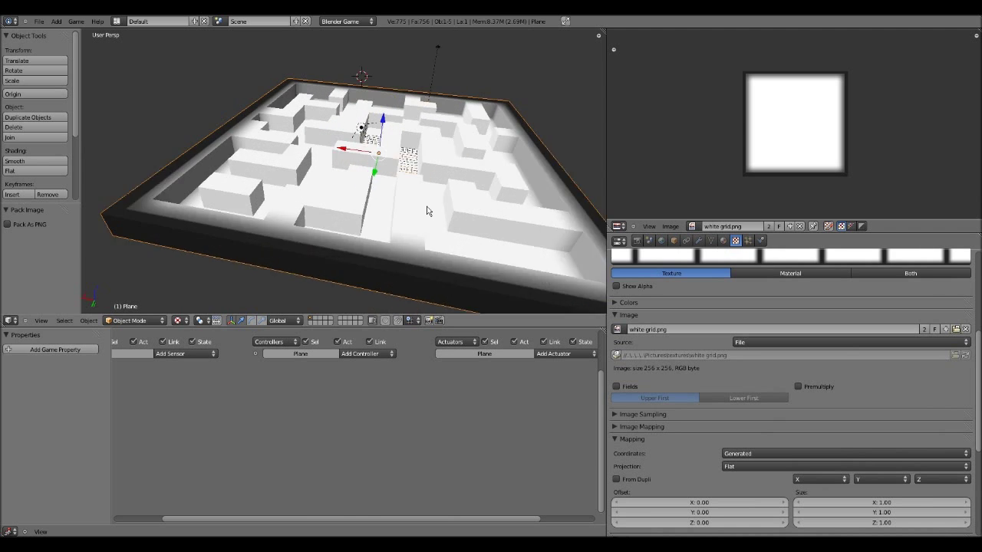
{"action": "scroll", "coordinate": [427, 217], "scroll_direction": "down", "scroll_amount": 3}
{"action": "middle_click_drag", "start_coordinate": [427, 221], "coordinate": [421, 239]}
{"action": "scroll", "coordinate": [407, 230], "scroll_direction": "up", "scroll_amount": 4}
{"action": "scroll", "coordinate": [376, 206], "scroll_direction": "down", "scroll_amount": 4}
{"action": "scroll", "coordinate": [387, 157], "scroll_direction": "up", "scroll_amount": 3}
{"action": "middle_click_drag", "start_coordinate": [372, 207], "coordinate": [393, 204]}
{"action": "scroll", "coordinate": [318, 218], "scroll_direction": "down", "scroll_amount": 2}
{"action": "scroll", "coordinate": [330, 217], "scroll_direction": "up", "scroll_amount": 4}
{"action": "scroll", "coordinate": [330, 217], "scroll_direction": "down", "scroll_amount": 4}
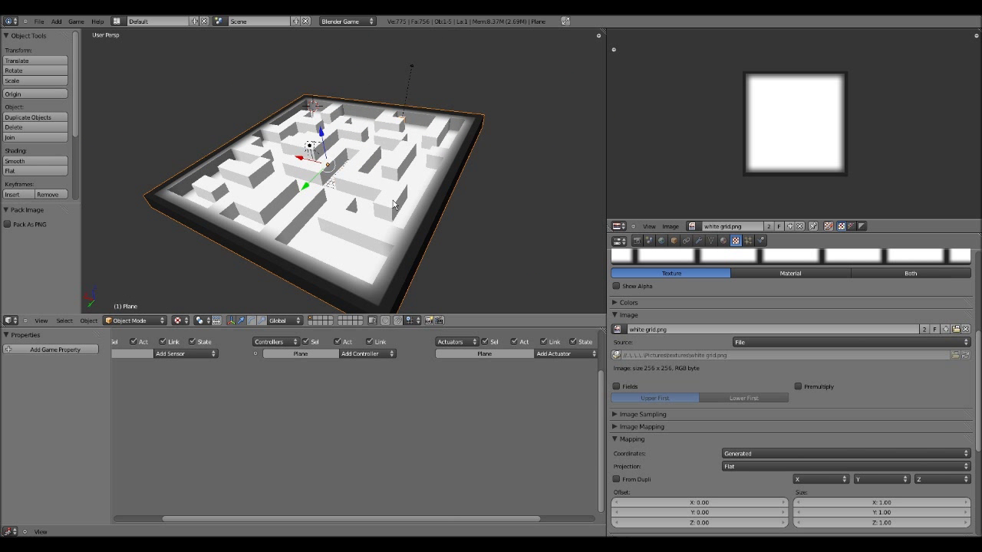
{"action": "left_click", "coordinate": [768, 454]}
{"action": "left_click", "coordinate": [721, 453]}
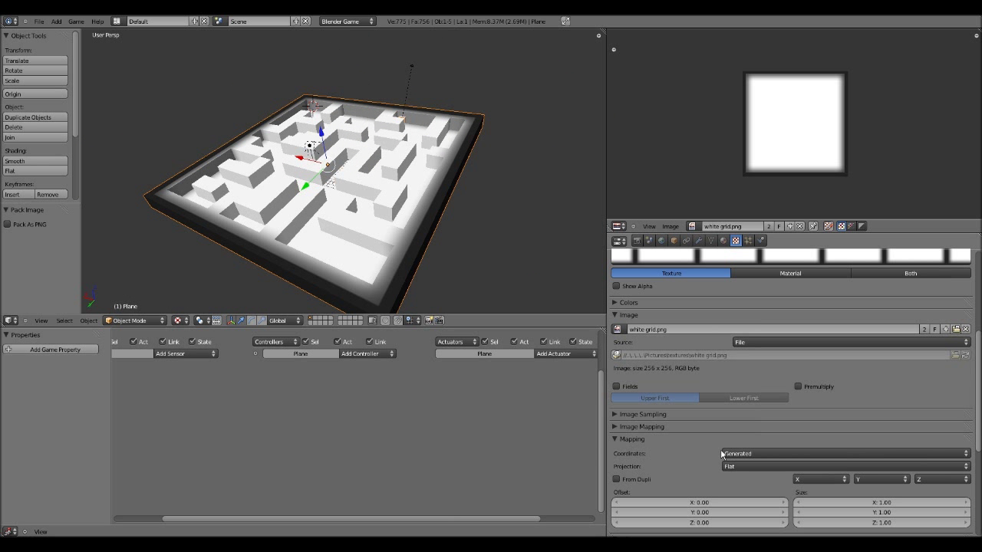
{"action": "mouse_move", "coordinate": [386, 234]}
{"action": "middle_mouse_down"}
{"action": "mouse_move", "coordinate": [364, 208]}
{"action": "mouse_move", "coordinate": [385, 205]}
{"action": "mouse_move", "coordinate": [393, 250]}
{"action": "mouse_move", "coordinate": [384, 203]}
{"action": "mouse_move", "coordinate": [381, 237]}
{"action": "middle_mouse_up"}
{"action": "scroll", "coordinate": [371, 206], "scroll_direction": "down", "scroll_amount": 5}
{"action": "scroll", "coordinate": [385, 205], "scroll_direction": "up", "scroll_amount": 6}
{"action": "scroll", "coordinate": [385, 209], "scroll_direction": "down", "scroll_amount": 3}
{"action": "scroll", "coordinate": [393, 250], "scroll_direction": "up", "scroll_amount": 3}
{"action": "scroll", "coordinate": [388, 231], "scroll_direction": "down", "scroll_amount": 3}
{"action": "scroll", "coordinate": [384, 202], "scroll_direction": "up", "scroll_amount": 4}
{"action": "scroll", "coordinate": [380, 236], "scroll_direction": "down", "scroll_amount": 4}
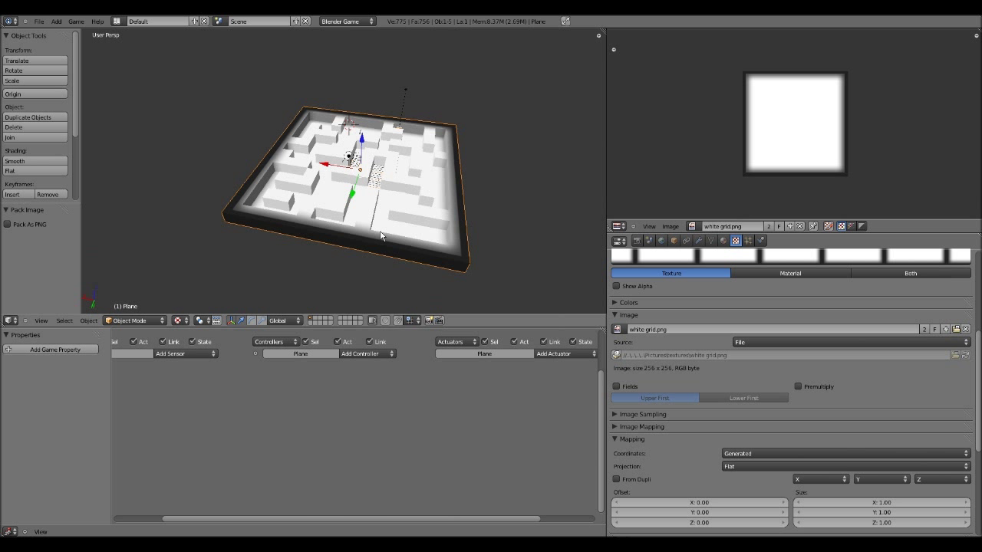
{"action": "scroll", "coordinate": [381, 236], "scroll_direction": "down", "scroll_amount": 2}
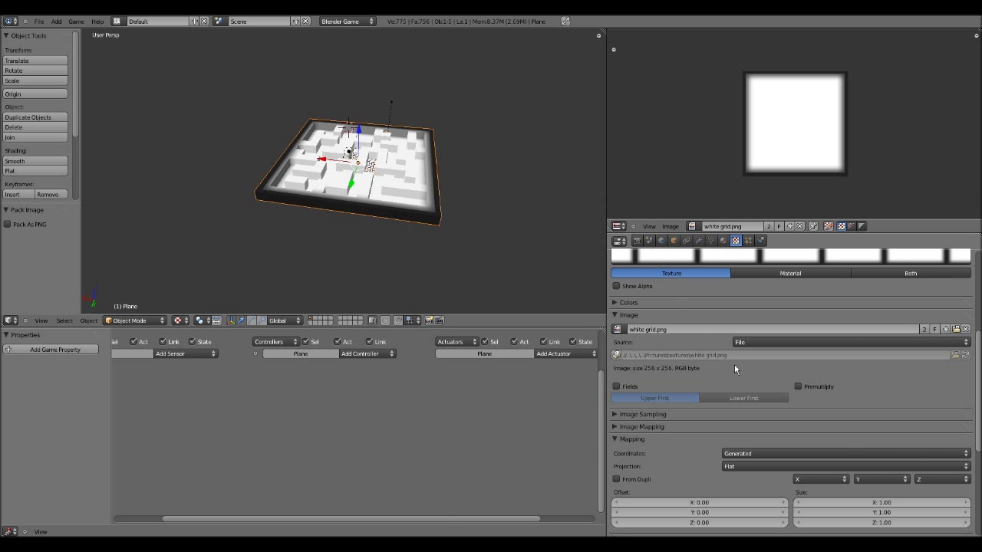
Step: Set the maze grid texture's mapping coordinates to UV
{"action": "left_click", "coordinate": [764, 454]}
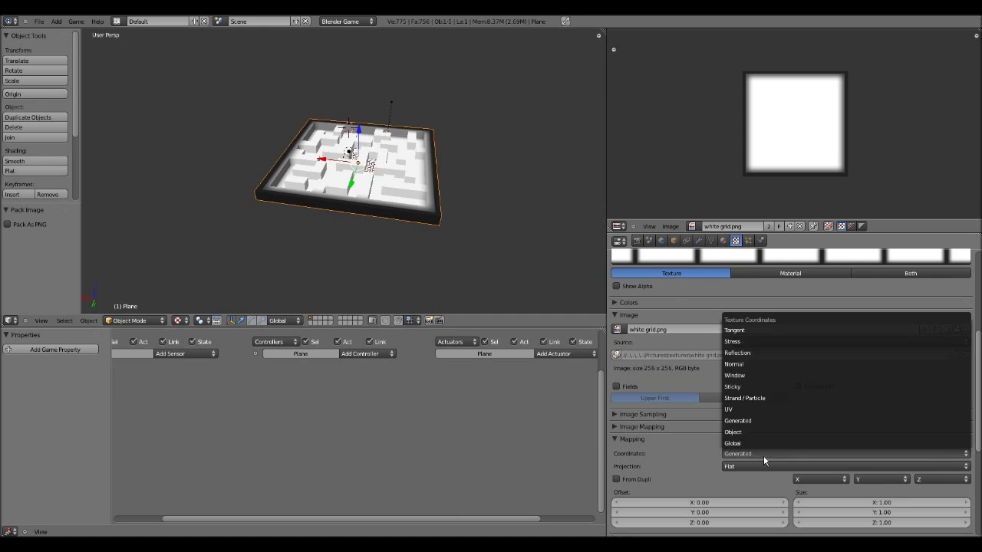
{"action": "left_click", "coordinate": [741, 410]}
{"action": "scroll", "coordinate": [305, 214], "scroll_direction": "up", "scroll_amount": 10}
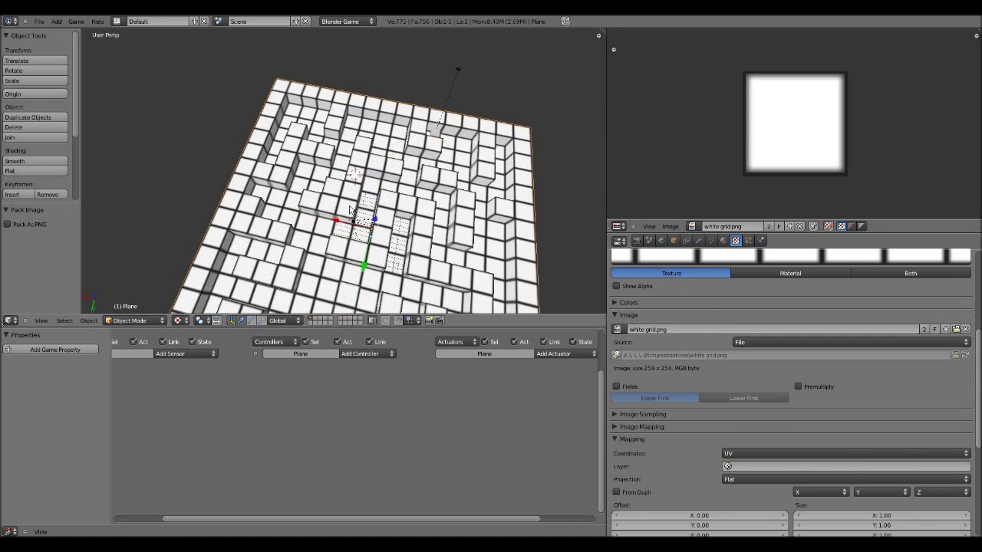
Step: Inspect the UV-mapped grid tiles up close on the maze's floor, wall tops and wall sides
{"action": "scroll", "coordinate": [422, 213], "scroll_direction": "down", "scroll_amount": 5}
{"action": "middle_click_drag", "start_coordinate": [421, 212], "coordinate": [394, 232], "text": "shift"}
{"action": "scroll", "coordinate": [395, 233], "scroll_direction": "up", "scroll_amount": 5}
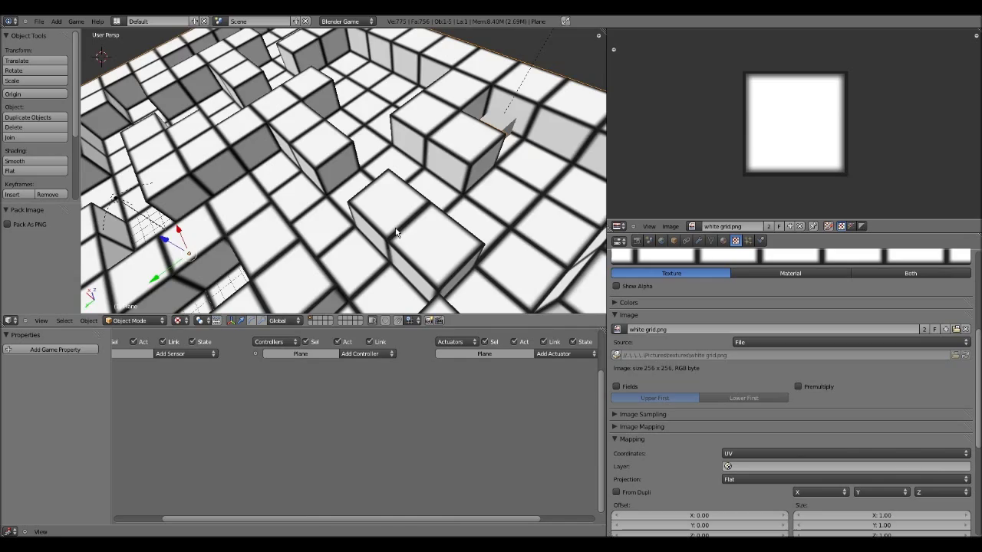
{"action": "middle_click_drag", "start_coordinate": [508, 250], "coordinate": [296, 172]}
{"action": "scroll", "coordinate": [483, 150], "scroll_direction": "down", "scroll_amount": 5}
{"action": "scroll", "coordinate": [483, 149], "scroll_direction": "up", "scroll_amount": 4}
{"action": "middle_click_drag", "start_coordinate": [559, 139], "coordinate": [349, 182]}
{"action": "scroll", "coordinate": [349, 181], "scroll_direction": "down", "scroll_amount": 3}
{"action": "scroll", "coordinate": [349, 181], "scroll_direction": "up", "scroll_amount": 6}
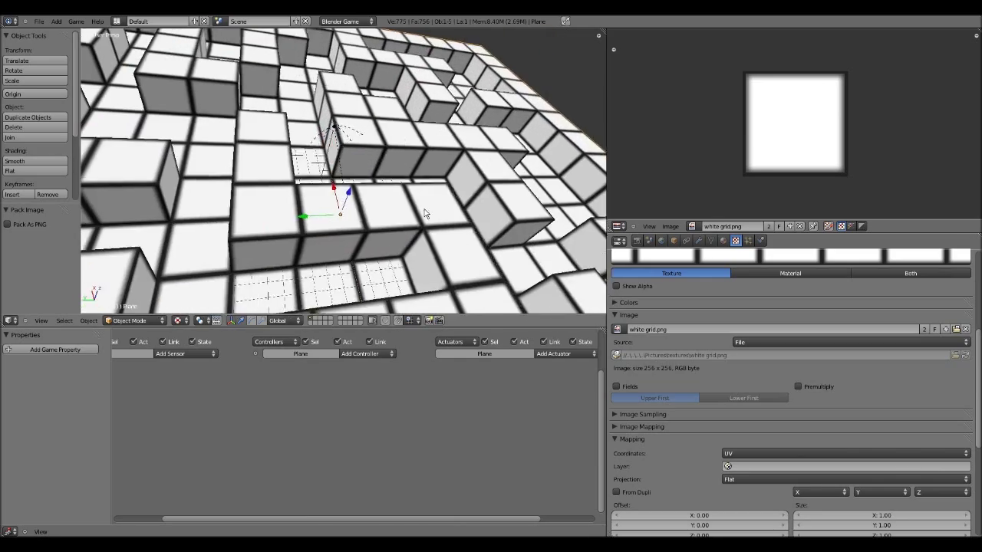
{"action": "middle_click_drag", "start_coordinate": [508, 250], "coordinate": [368, 180]}
{"action": "scroll", "coordinate": [368, 179], "scroll_direction": "up", "scroll_amount": 2}
{"action": "scroll", "coordinate": [368, 179], "scroll_direction": "down", "scroll_amount": 2}
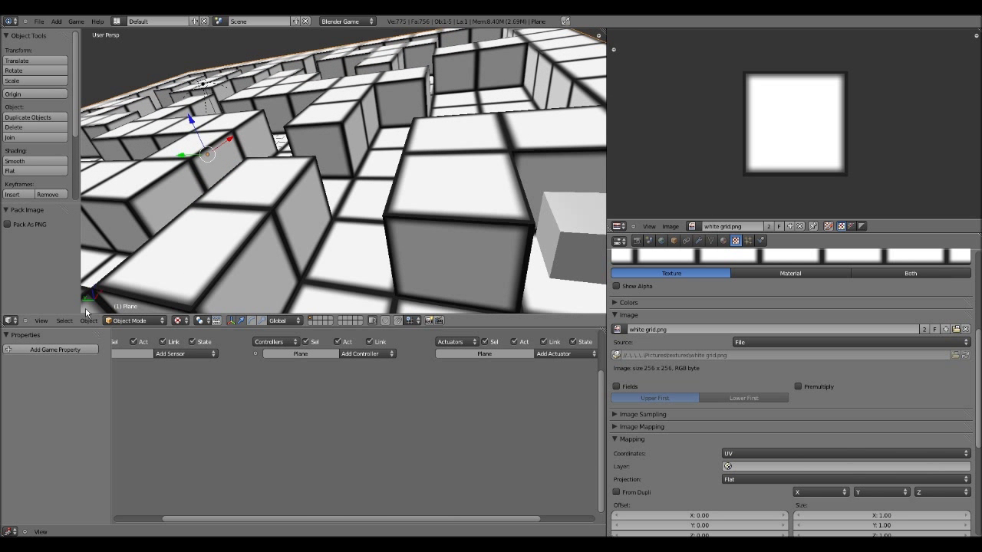
Step: View the scene through the camera in a maximized 3D view with the tool shelf hidden and the camera frame enlarged
{"action": "left_click", "coordinate": [47, 321]}
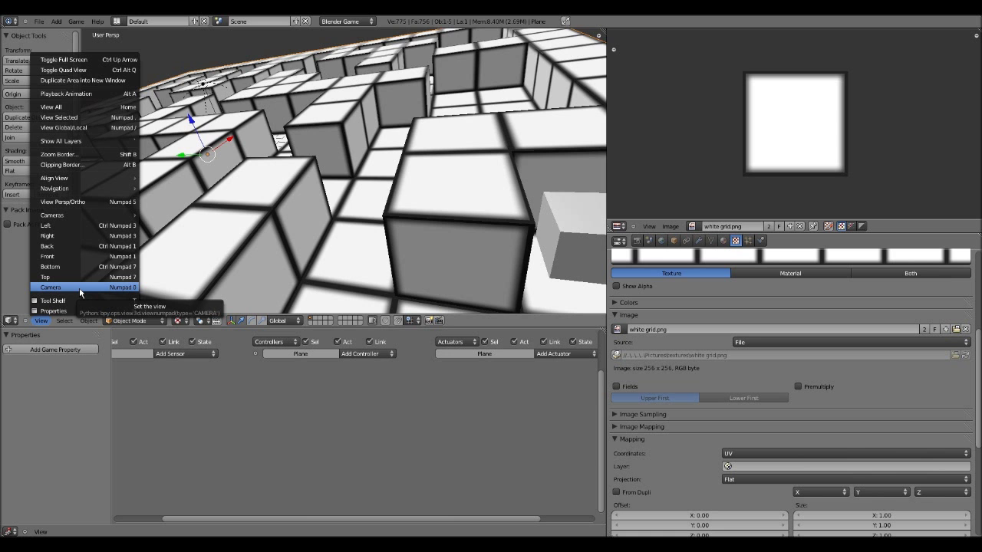
{"action": "left_click", "coordinate": [80, 289]}
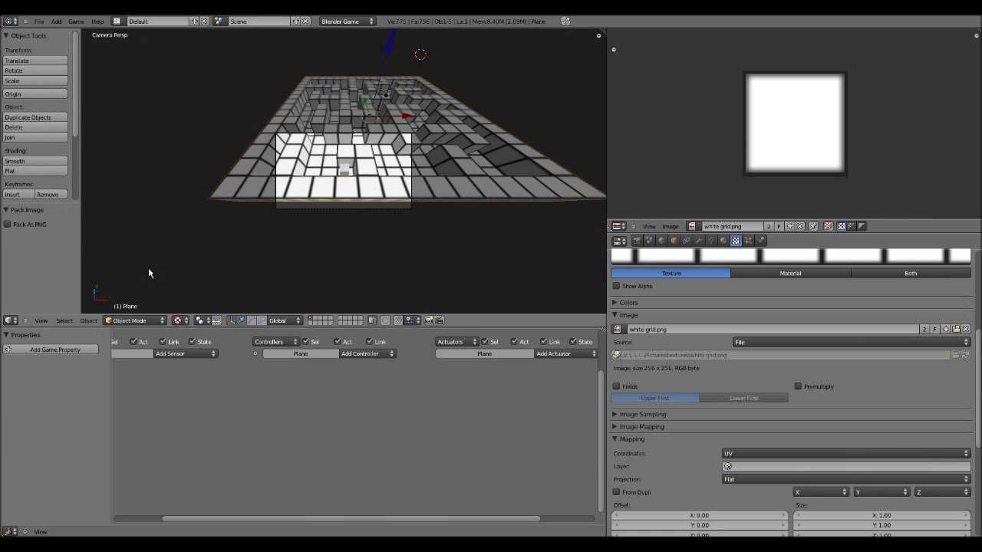
{"action": "key", "text": "ctrl+Up"}
{"action": "scroll", "coordinate": [258, 196], "scroll_direction": "up", "scroll_amount": 6}
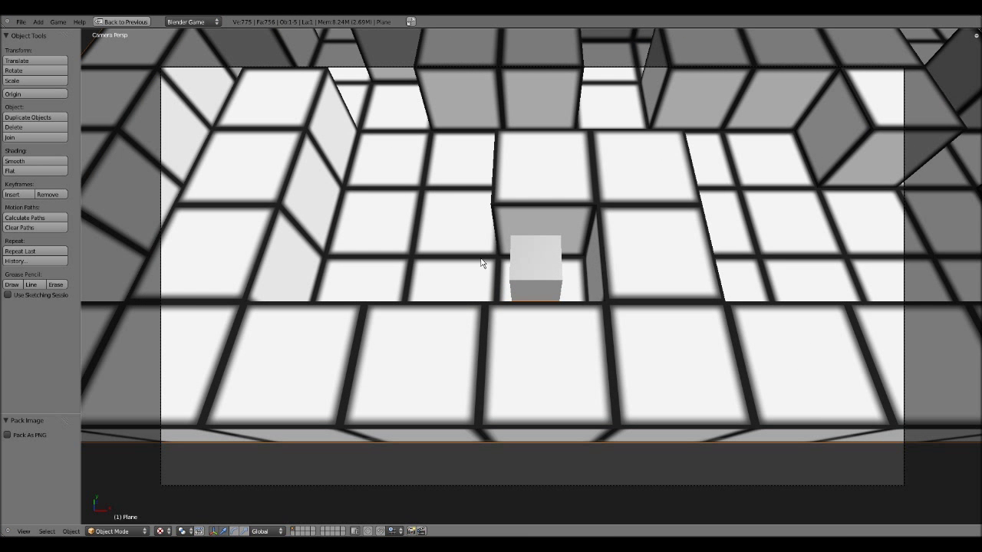
{"action": "key", "text": "t"}
{"action": "scroll", "coordinate": [517, 240], "scroll_direction": "up", "scroll_amount": 1}
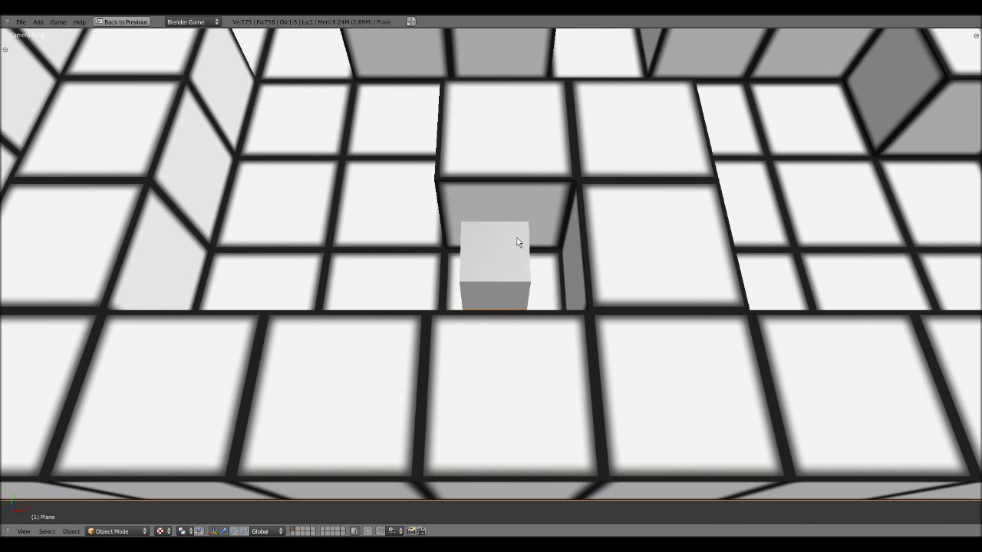
{"action": "scroll", "coordinate": [517, 239], "scroll_direction": "down", "scroll_amount": 1}
{"action": "scroll", "coordinate": [526, 225], "scroll_direction": "up", "scroll_amount": 1}
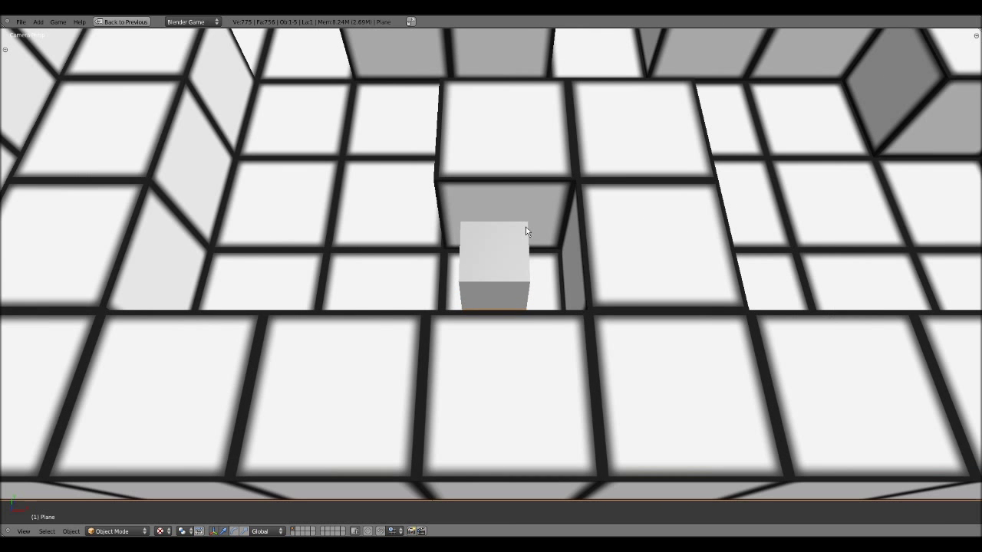
{"action": "scroll", "coordinate": [531, 228], "scroll_direction": "down", "scroll_amount": 2}
{"action": "scroll", "coordinate": [531, 228], "scroll_direction": "up", "scroll_amount": 1}
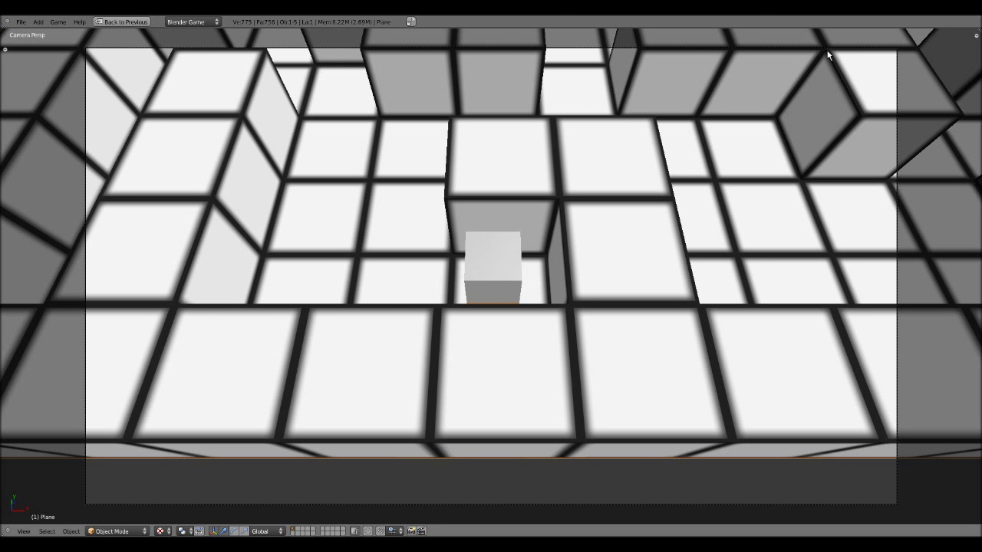
{"action": "scroll", "coordinate": [418, 289], "scroll_direction": "up", "scroll_amount": 1}
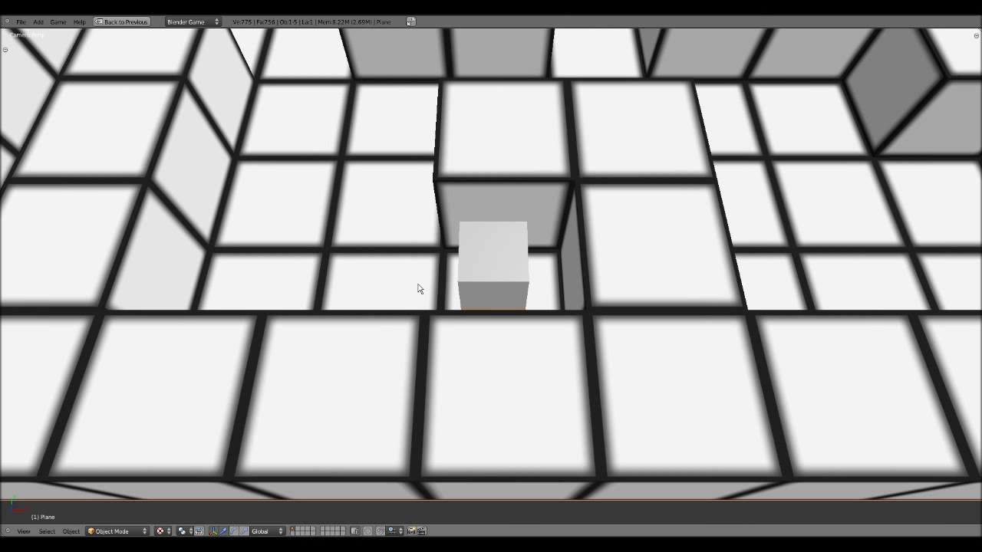
Step: Test-run the game briefly with large and reduced camera frame sizes, stopping each run
{"action": "key", "text": "p"}
{"action": "key", "text": "Escape"}
{"action": "scroll", "coordinate": [417, 276], "scroll_direction": "down", "scroll_amount": 1}
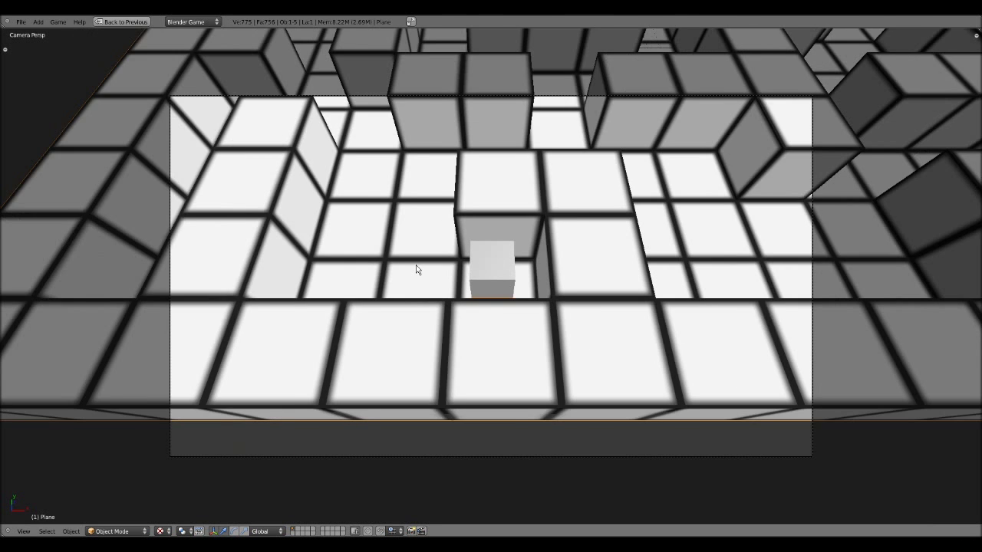
{"action": "scroll", "coordinate": [416, 269], "scroll_direction": "down", "scroll_amount": 2}
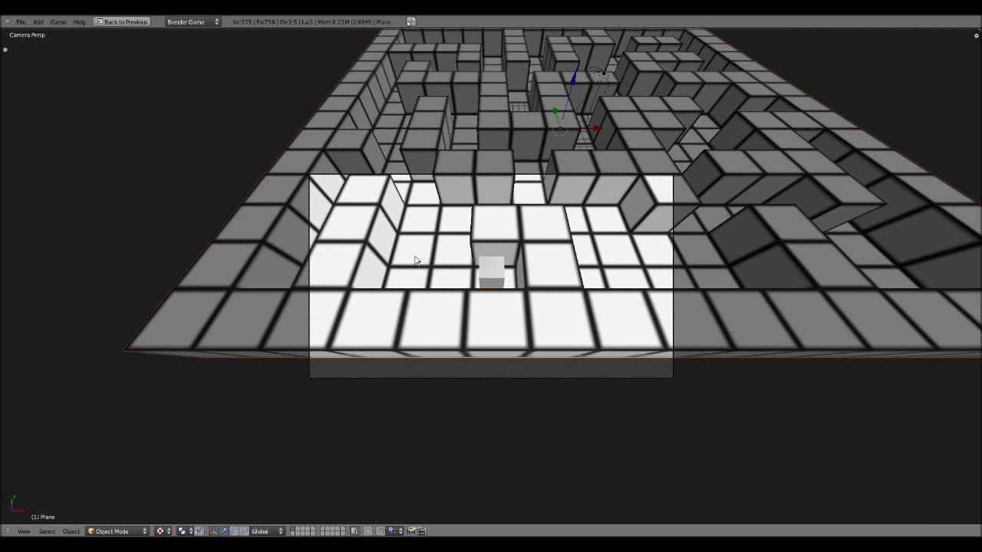
{"action": "key", "text": "p"}
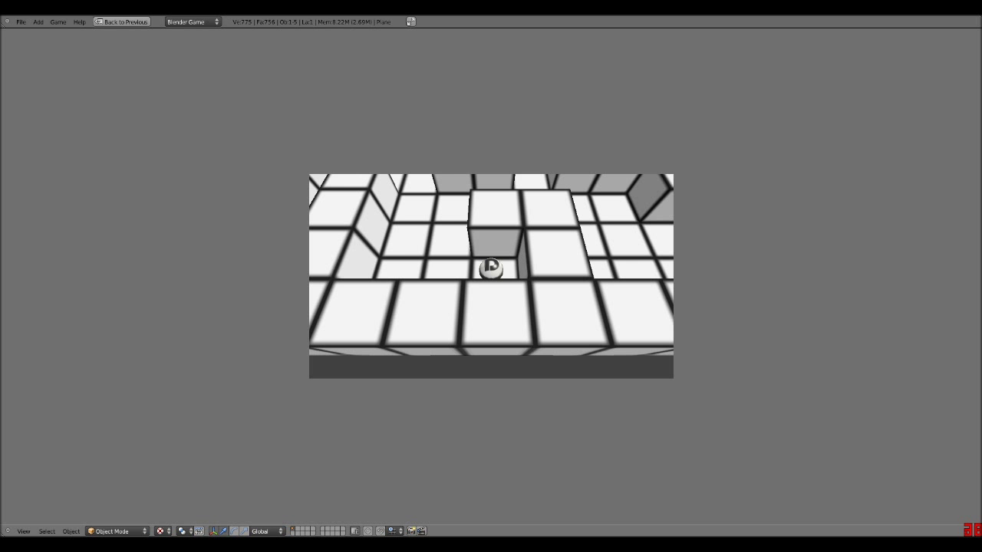
{"action": "key", "text": "Escape"}
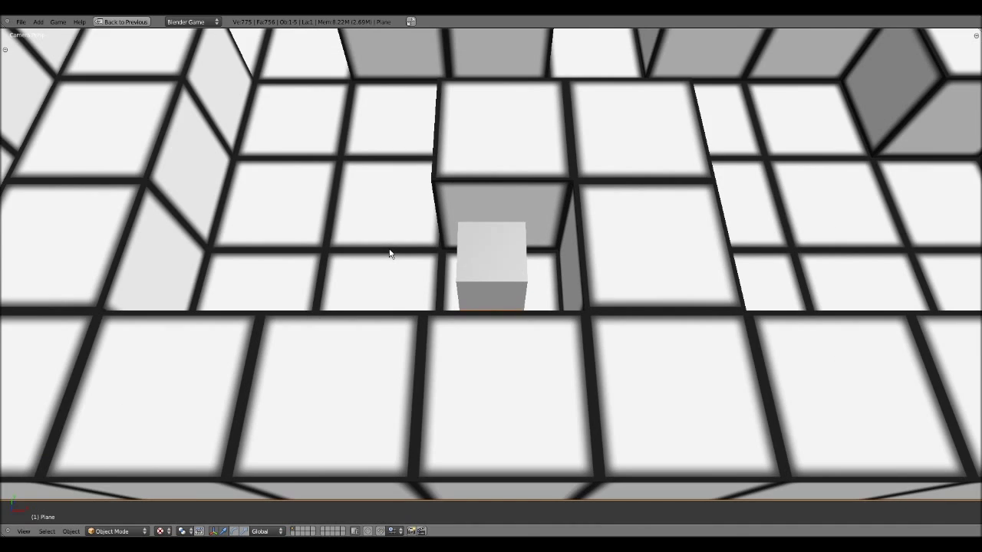
Step: Test-run the game by rolling the ball through the textured maze corridors, and stop the run
{"action": "key", "text": "p"}
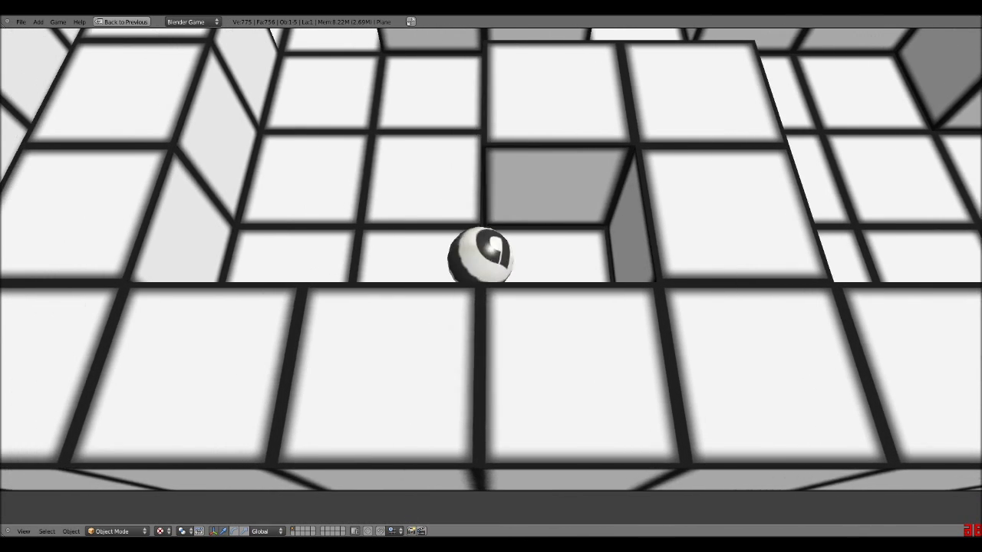
{"action": "key", "text": "Right"}
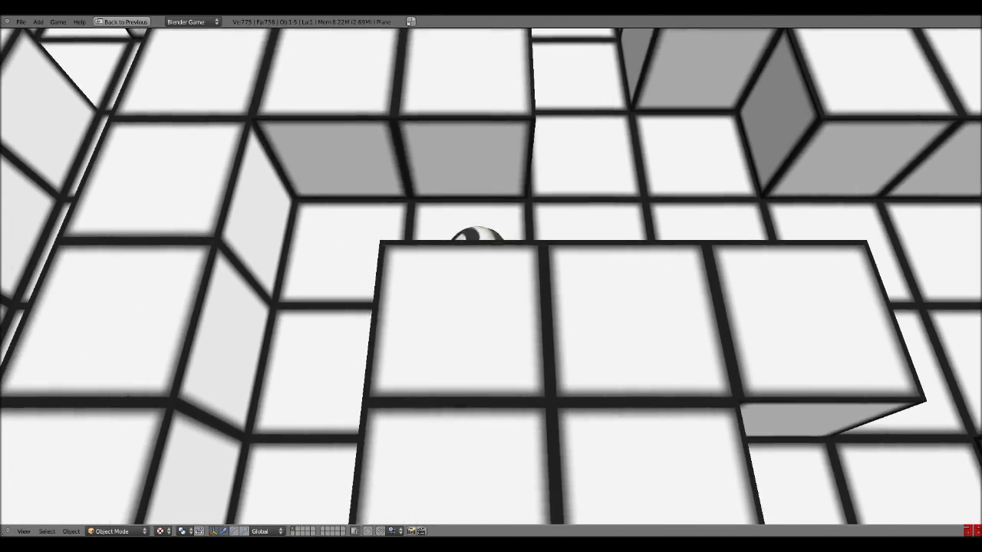
{"action": "key", "text": "Down"}
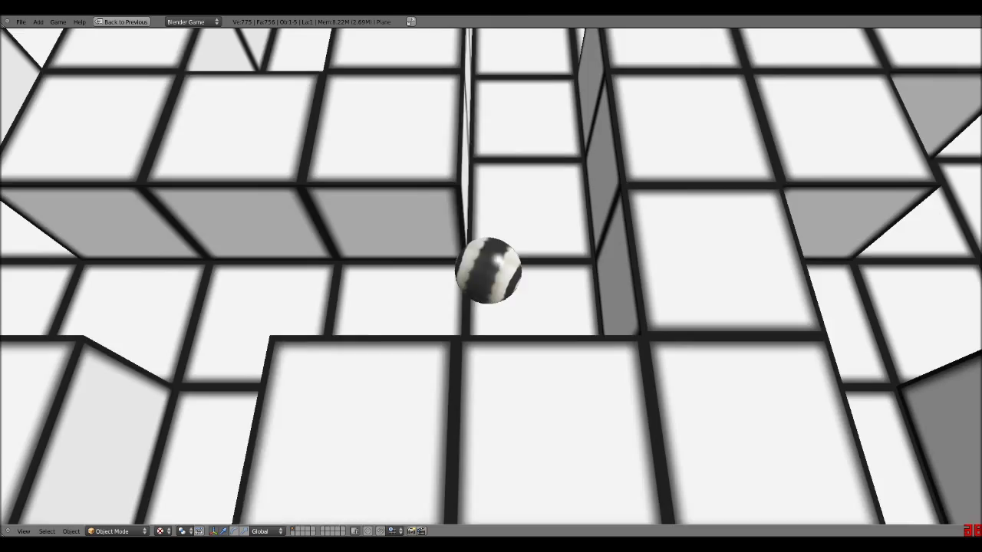
{"action": "key", "text": "Left"}
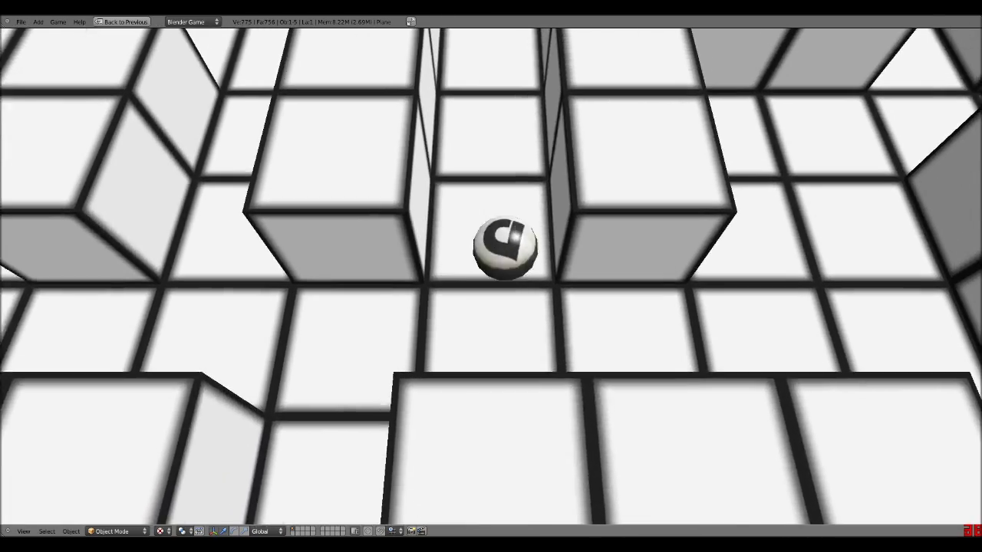
{"action": "key", "text": "Escape"}
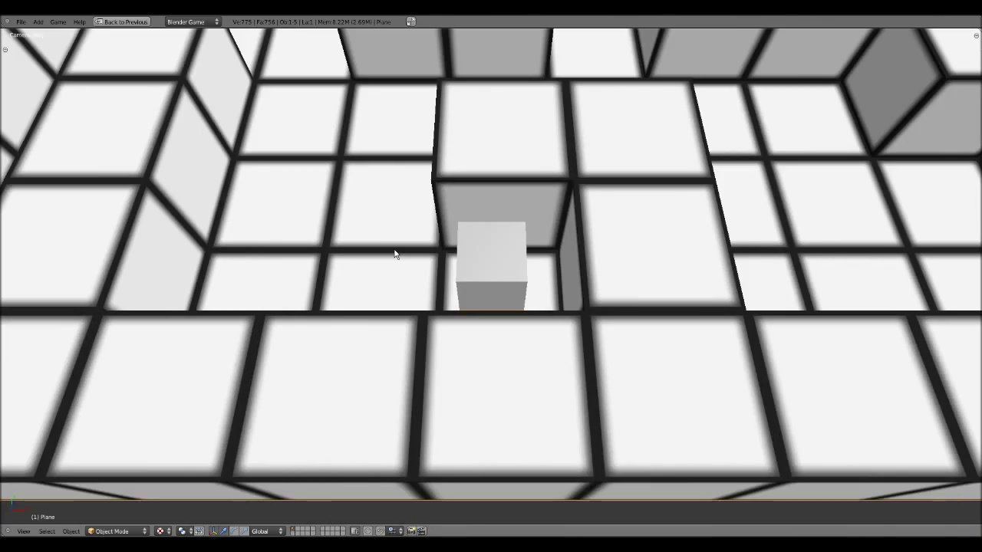
Step: Examine the whole textured maze from several angles and distances outside the camera view
{"action": "middle_click_drag", "start_coordinate": [394, 250], "coordinate": [496, 334]}
{"action": "scroll", "coordinate": [450, 279], "scroll_direction": "down", "scroll_amount": 7}
{"action": "middle_click_drag", "start_coordinate": [450, 279], "coordinate": [499, 228]}
{"action": "scroll", "coordinate": [388, 383], "scroll_direction": "up", "scroll_amount": 6}
{"action": "scroll", "coordinate": [389, 383], "scroll_direction": "down", "scroll_amount": 4}
{"action": "scroll", "coordinate": [464, 214], "scroll_direction": "down", "scroll_amount": 3}
{"action": "scroll", "coordinate": [499, 228], "scroll_direction": "up", "scroll_amount": 4}
{"action": "middle_click_drag", "start_coordinate": [498, 292], "coordinate": [490, 322]}
{"action": "scroll", "coordinate": [420, 231], "scroll_direction": "down", "scroll_amount": 3}
{"action": "scroll", "coordinate": [499, 346], "scroll_direction": "up", "scroll_amount": 5}
{"action": "scroll", "coordinate": [499, 346], "scroll_direction": "down", "scroll_amount": 1}
{"action": "scroll", "coordinate": [499, 302], "scroll_direction": "up", "scroll_amount": 4}
{"action": "scroll", "coordinate": [499, 303], "scroll_direction": "down", "scroll_amount": 1}
{"action": "scroll", "coordinate": [514, 312], "scroll_direction": "down", "scroll_amount": 4}
{"action": "scroll", "coordinate": [454, 305], "scroll_direction": "up", "scroll_amount": 3}
{"action": "scroll", "coordinate": [638, 262], "scroll_direction": "down", "scroll_amount": 2}
{"action": "scroll", "coordinate": [504, 316], "scroll_direction": "up", "scroll_amount": 3}
{"action": "scroll", "coordinate": [612, 238], "scroll_direction": "down", "scroll_amount": 4}
{"action": "scroll", "coordinate": [611, 239], "scroll_direction": "up", "scroll_amount": 4}
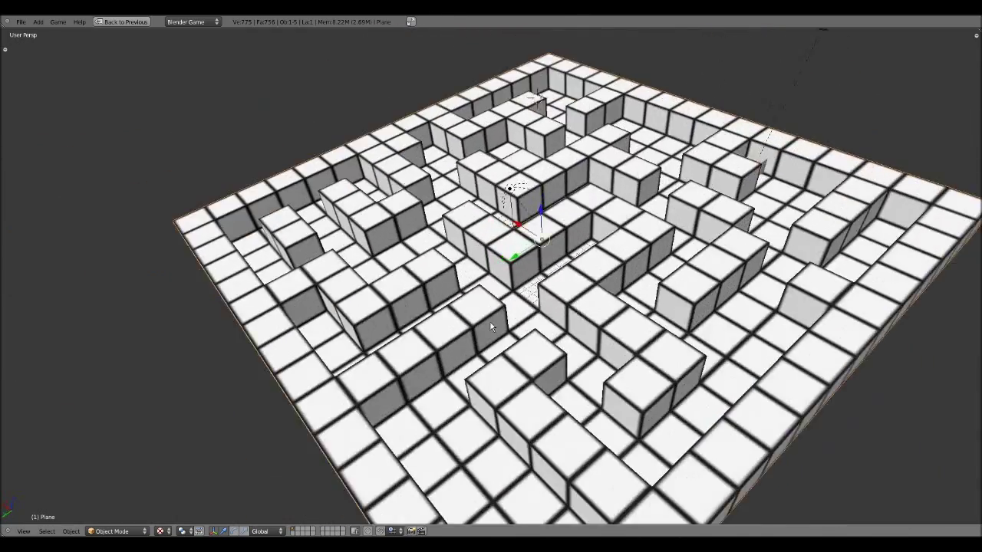
{"action": "scroll", "coordinate": [521, 326], "scroll_direction": "up", "scroll_amount": 4}
{"action": "scroll", "coordinate": [539, 330], "scroll_direction": "down", "scroll_amount": 5}
{"action": "scroll", "coordinate": [497, 325], "scroll_direction": "up", "scroll_amount": 2}
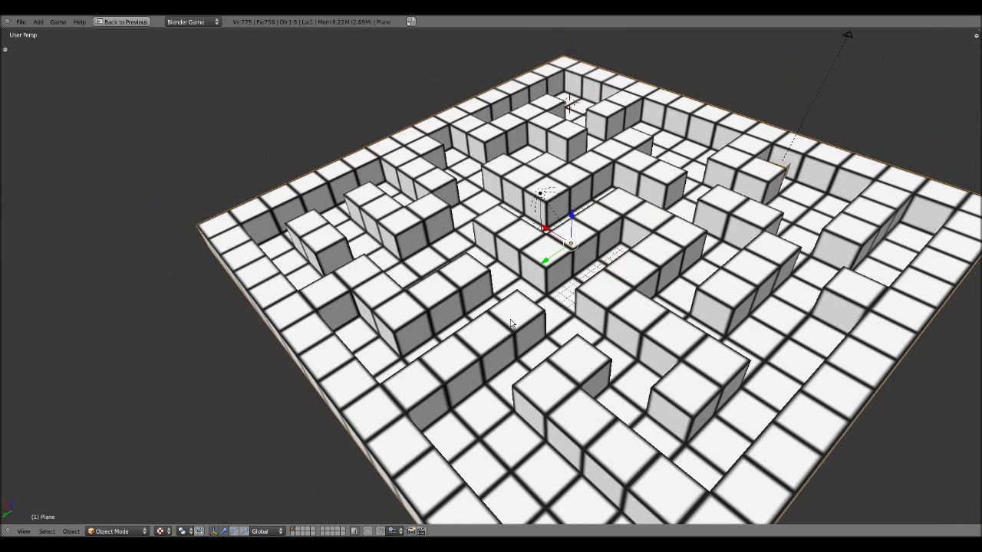
Step: Add a cylinder mesh to the scene at the 3D cursor
{"action": "scroll", "coordinate": [511, 324], "scroll_direction": "up", "scroll_amount": 3}
{"action": "key", "text": "space"}
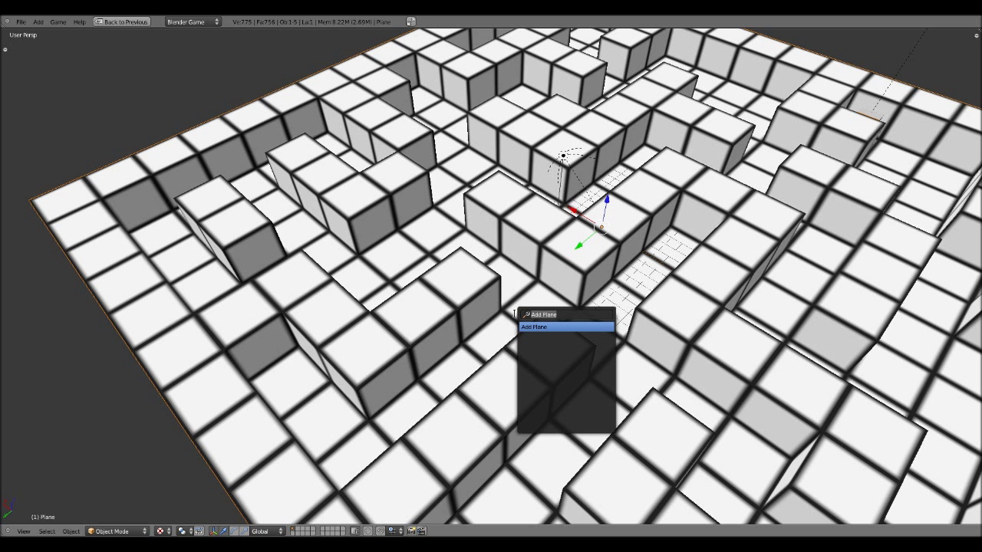
{"action": "type", "text": "cy"}
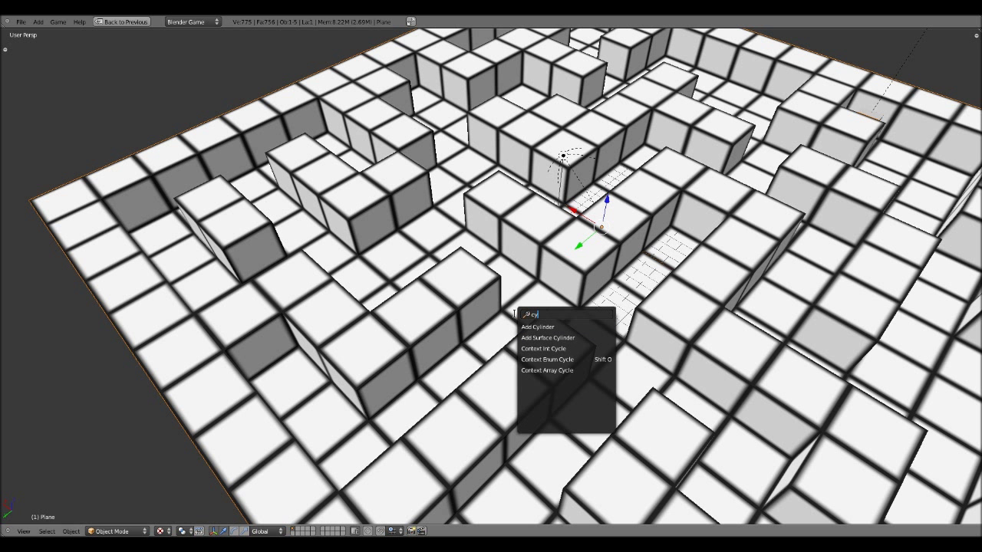
{"action": "key", "text": "Return"}
{"action": "scroll", "coordinate": [516, 319], "scroll_direction": "down", "scroll_amount": 8}
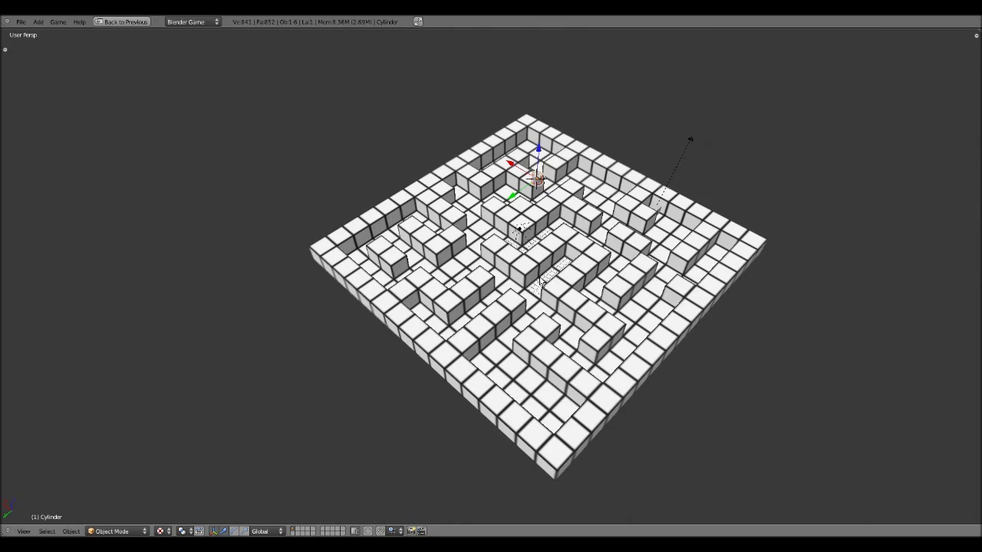
Step: Display the scene in solid shading with the tool shelf shown, and set the new cylinder's vertices to 15
{"action": "key", "text": "t"}
{"action": "scroll", "coordinate": [564, 226], "scroll_direction": "up", "scroll_amount": 5}
{"action": "middle_click_drag", "start_coordinate": [522, 299], "coordinate": [483, 284]}
{"action": "middle_click_drag", "start_coordinate": [656, 261], "coordinate": [511, 310], "text": "shift"}
{"action": "scroll", "coordinate": [511, 308], "scroll_direction": "up", "scroll_amount": 9}
{"action": "mouse_move", "coordinate": [509, 276]}
{"action": "middle_mouse_down"}
{"action": "mouse_move", "coordinate": [498, 293]}
{"action": "mouse_move", "coordinate": [503, 250]}
{"action": "mouse_move", "coordinate": [556, 282]}
{"action": "middle_mouse_up"}
{"action": "key", "text": "z"}
{"action": "key", "text": "z"}
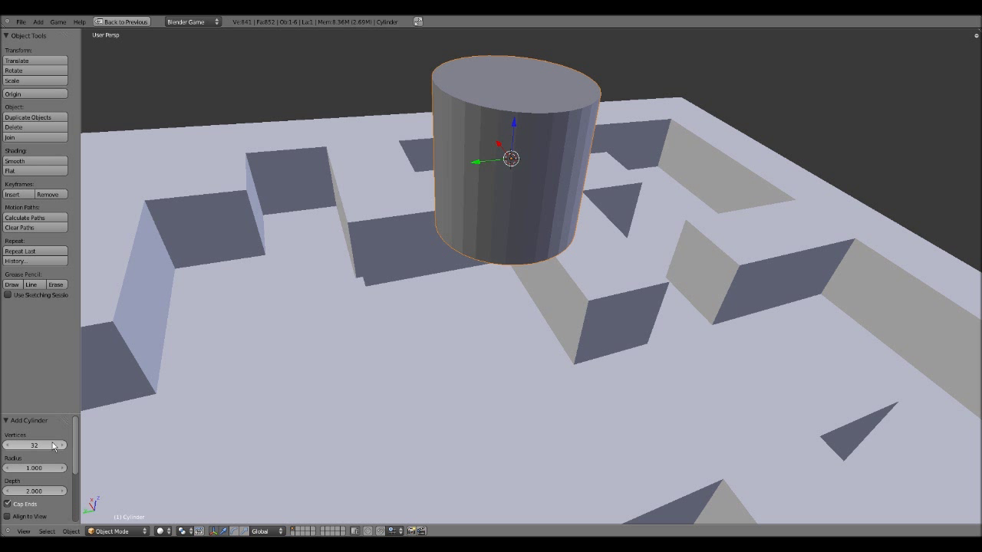
{"action": "left_click_drag", "start_coordinate": [53, 446], "coordinate": [18, 449]}
{"action": "left_click", "coordinate": [10, 446]}
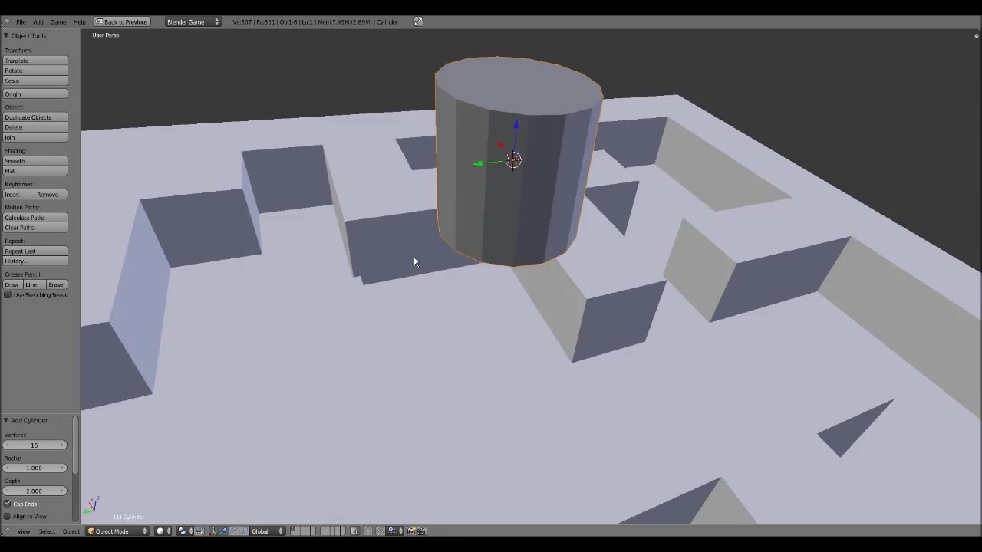
Step: Lower the cylinder along the Z axis
{"action": "middle_click_drag", "start_coordinate": [414, 256], "coordinate": [535, 316]}
{"action": "left_click_drag", "start_coordinate": [543, 232], "coordinate": [530, 333]}
{"action": "scroll", "coordinate": [529, 333], "scroll_direction": "down", "scroll_amount": 4}
{"action": "middle_click_drag", "start_coordinate": [530, 333], "coordinate": [496, 261]}
Step: Delete the centre vertex of the cylinder's bottom cap in Edit Mode to open its underside
{"action": "scroll", "coordinate": [531, 312], "scroll_direction": "up", "scroll_amount": 6}
{"action": "key", "text": "Tab"}
{"action": "scroll", "coordinate": [494, 267], "scroll_direction": "up", "scroll_amount": 5}
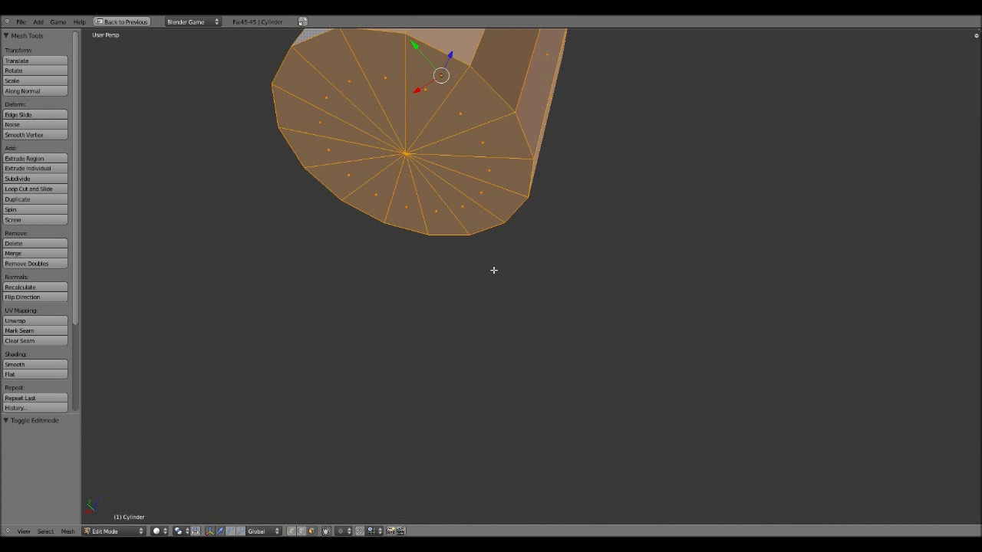
{"action": "scroll", "coordinate": [497, 273], "scroll_direction": "down", "scroll_amount": 3}
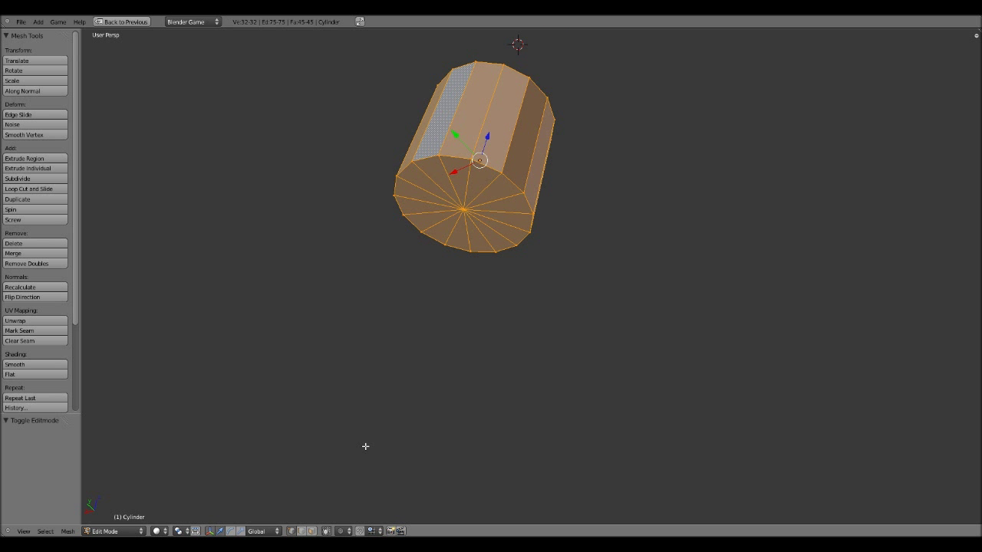
{"action": "right_click", "coordinate": [463, 210]}
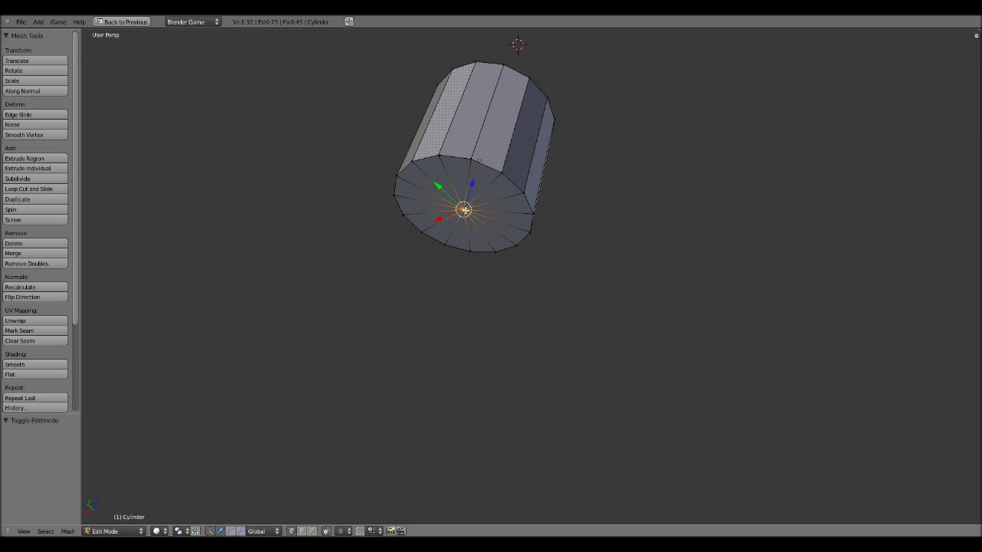
{"action": "middle_click_drag", "start_coordinate": [464, 210], "coordinate": [560, 270]}
{"action": "key", "text": "x"}
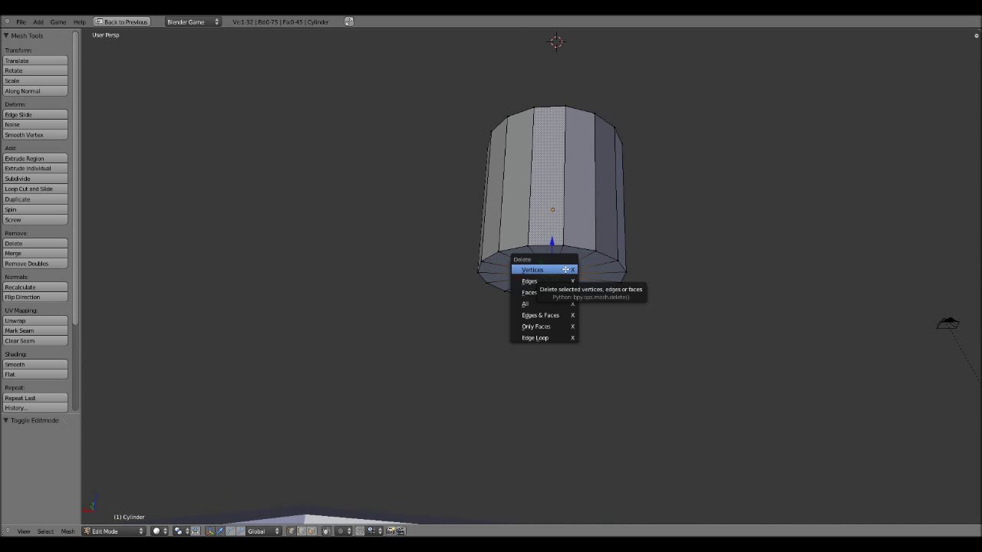
{"action": "left_click", "coordinate": [565, 269]}
Step: Raise the cylinder's bottom edge loop 1.917 units along Z to flatten it into a thin disc
{"action": "middle_click_drag", "start_coordinate": [551, 250], "coordinate": [529, 261]}
{"action": "right_click", "coordinate": [519, 241], "text": "alt"}
{"action": "key", "text": "g"}
{"action": "key", "text": "z"}
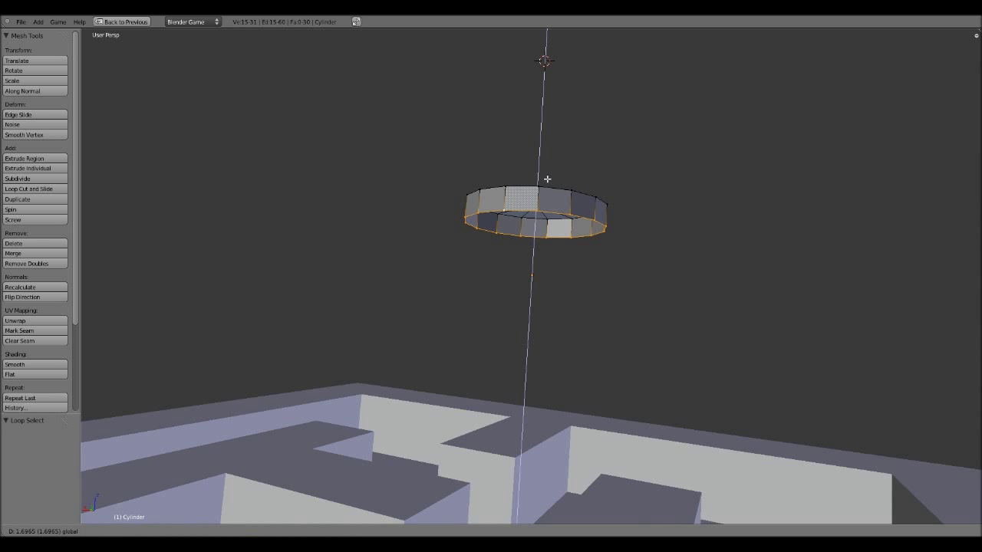
{"action": "left_click", "coordinate": [554, 170]}
{"action": "middle_click_drag", "start_coordinate": [554, 169], "coordinate": [530, 268]}
{"action": "scroll", "coordinate": [530, 268], "scroll_direction": "up", "scroll_amount": 3}
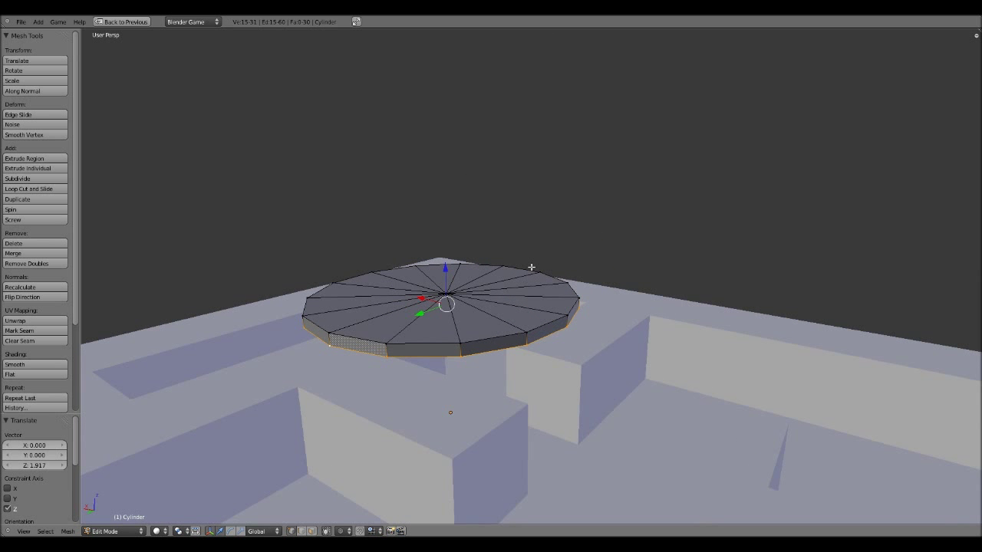
Step: Scale up the disc's bottom edge loop for a sloped rim, nudge it slightly along Z, and leave Edit Mode
{"action": "key", "text": "s"}
{"action": "left_click", "coordinate": [632, 331]}
{"action": "left_click_drag", "start_coordinate": [446, 269], "coordinate": [449, 267]}
{"action": "key", "text": "Tab"}
Step: Apply Shade Smooth to all of the disc's faces and return to Object Mode
{"action": "scroll", "coordinate": [449, 268], "scroll_direction": "down", "scroll_amount": 4}
{"action": "middle_click_drag", "start_coordinate": [449, 267], "coordinate": [530, 269]}
{"action": "scroll", "coordinate": [518, 276], "scroll_direction": "up", "scroll_amount": 3}
{"action": "key", "text": "Tab"}
{"action": "key", "text": "a"}
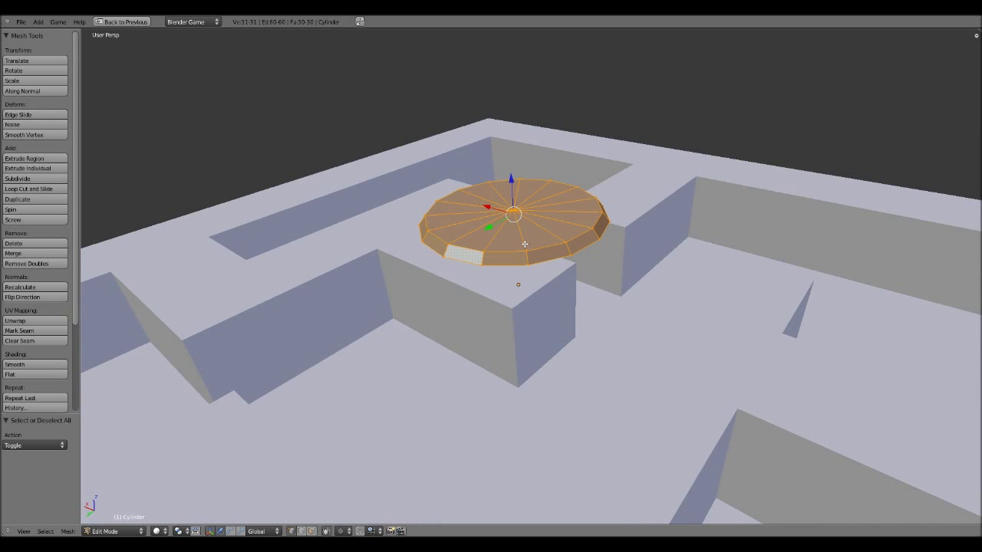
{"action": "key", "text": "w"}
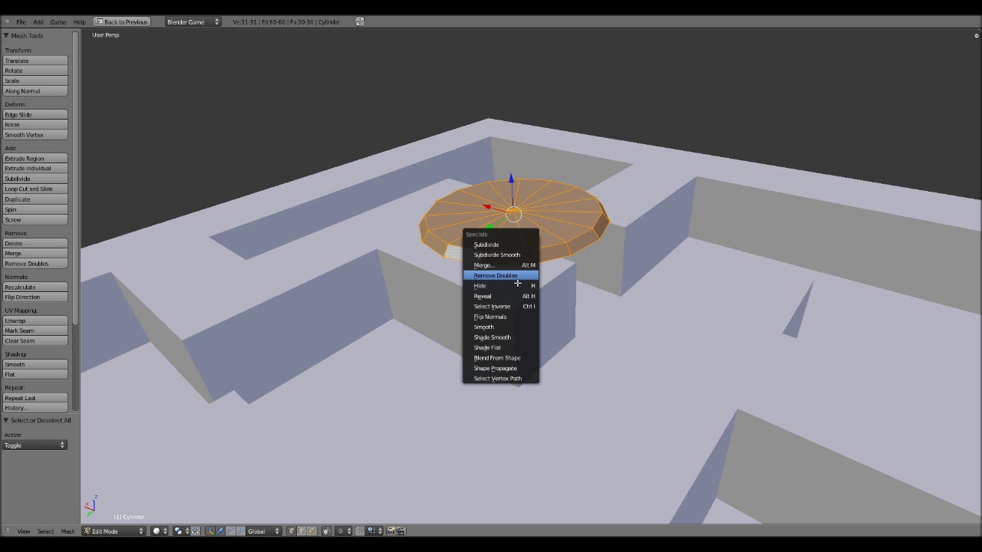
{"action": "left_click", "coordinate": [514, 337]}
{"action": "scroll", "coordinate": [509, 329], "scroll_direction": "down", "scroll_amount": 4}
{"action": "key", "text": "Tab"}
Step: Set the disc's origin with Geometry to Origin so its mesh is centred on it
{"action": "middle_click_drag", "start_coordinate": [535, 312], "coordinate": [546, 302]}
{"action": "scroll", "coordinate": [547, 302], "scroll_direction": "up", "scroll_amount": 4}
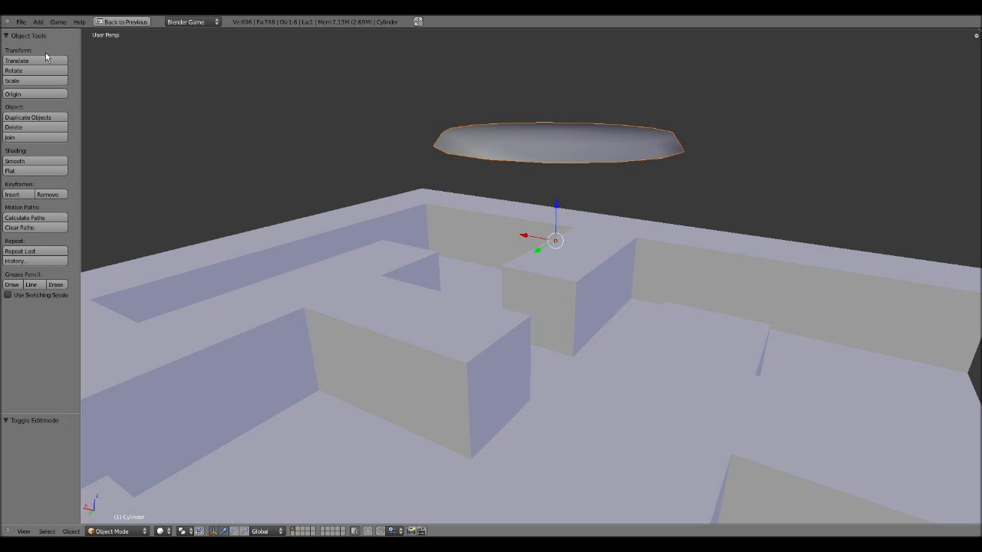
{"action": "left_click", "coordinate": [47, 95]}
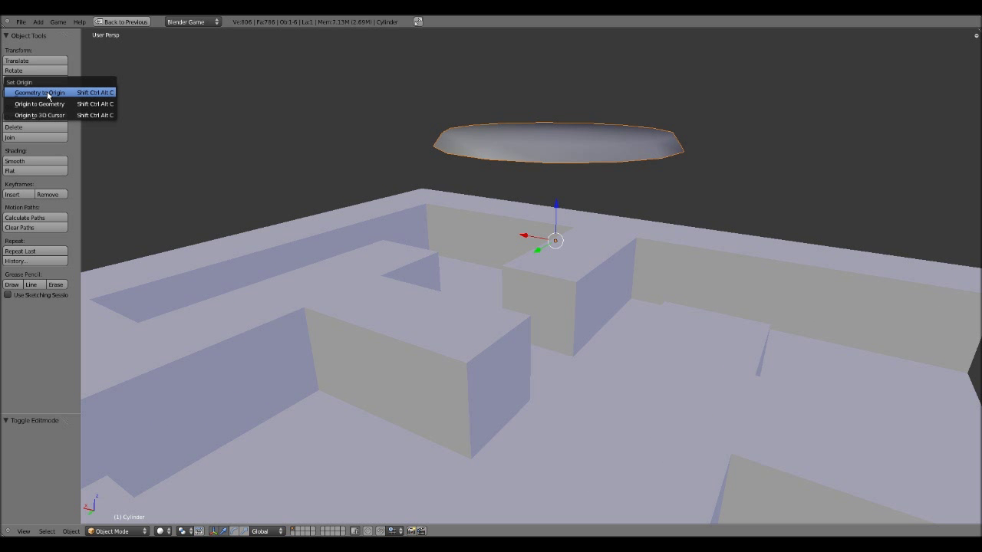
{"action": "left_click", "coordinate": [61, 94]}
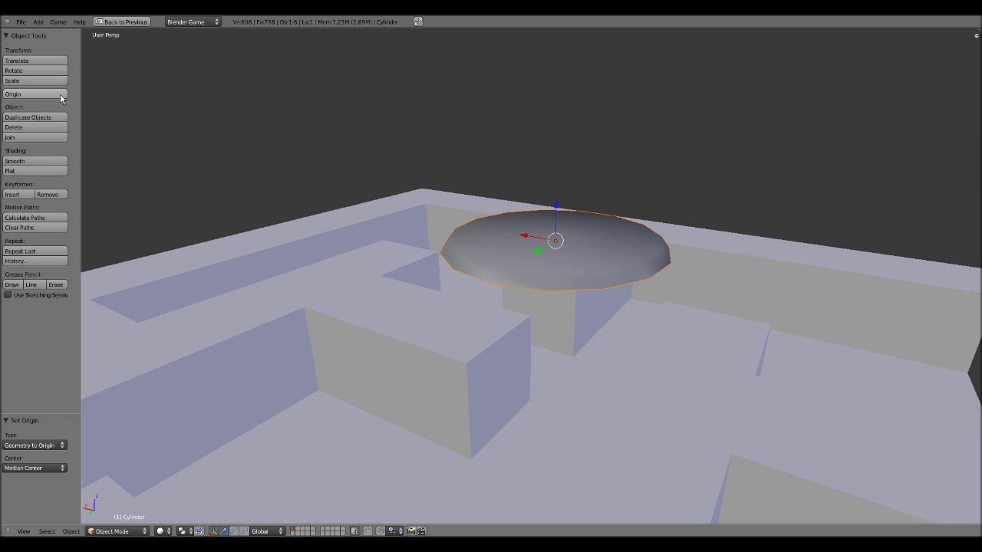
Step: Lower the disc 2.007 units along Z and move it 14.099 units along Y
{"action": "scroll", "coordinate": [566, 256], "scroll_direction": "down", "scroll_amount": 4}
{"action": "middle_click_drag", "start_coordinate": [566, 256], "coordinate": [507, 238]}
{"action": "left_click_drag", "start_coordinate": [487, 232], "coordinate": [502, 326]}
{"action": "scroll", "coordinate": [479, 288], "scroll_direction": "down", "scroll_amount": 3}
{"action": "middle_click_drag", "start_coordinate": [535, 335], "coordinate": [589, 306], "text": "shift"}
{"action": "key", "text": "g"}
{"action": "key", "text": "y"}
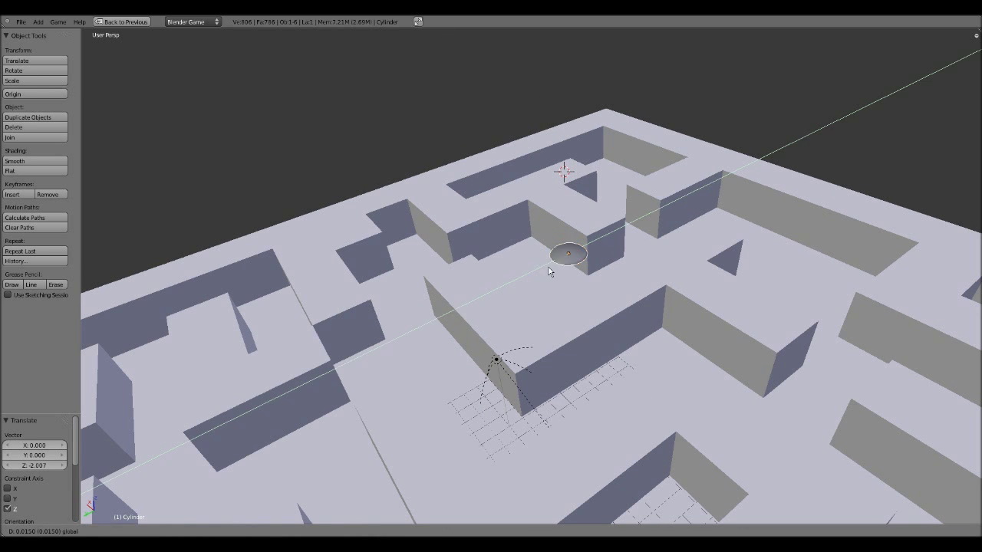
{"action": "left_click", "coordinate": [300, 354]}
Step: Move the disc further along Y toward the dead end near the maze's outer wall, finishing with a 4.233-unit shift
{"action": "middle_click_drag", "start_coordinate": [300, 353], "coordinate": [418, 263]}
{"action": "key", "text": "g"}
{"action": "key", "text": "y"}
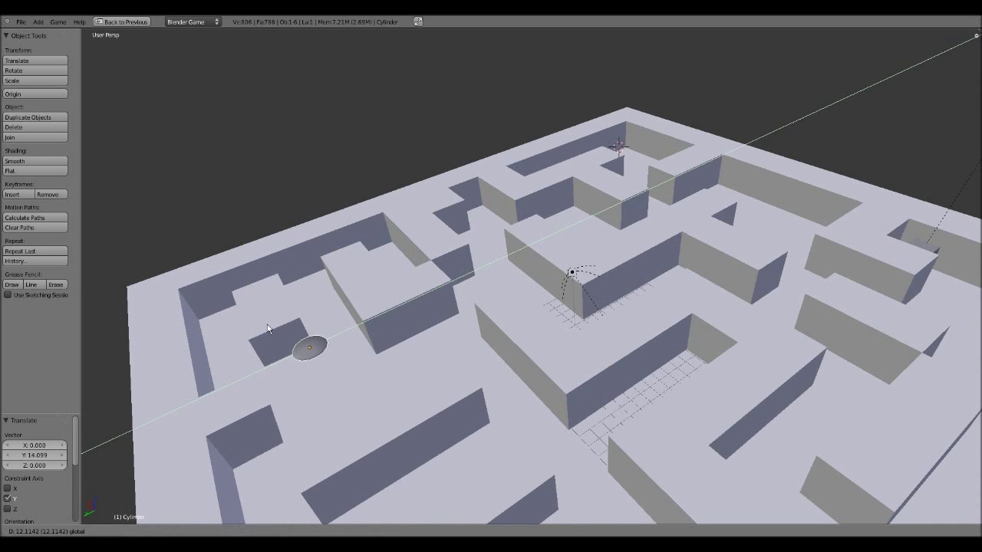
{"action": "left_click", "coordinate": [275, 366]}
{"action": "middle_click_drag", "start_coordinate": [276, 366], "coordinate": [397, 280], "text": "shift"}
{"action": "left_click_drag", "start_coordinate": [399, 275], "coordinate": [333, 303]}
{"action": "middle_click_drag", "start_coordinate": [366, 333], "coordinate": [431, 307]}
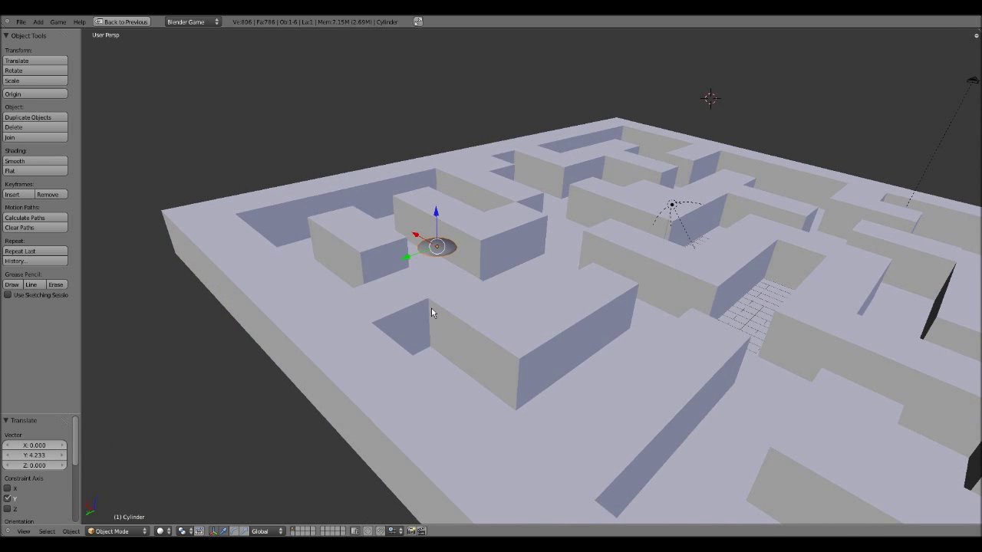
Step: Lower the disc 8.822 units along Z into the dead-end corridor and shift it 0.973 units along Y
{"action": "left_click_drag", "start_coordinate": [434, 215], "coordinate": [427, 314]}
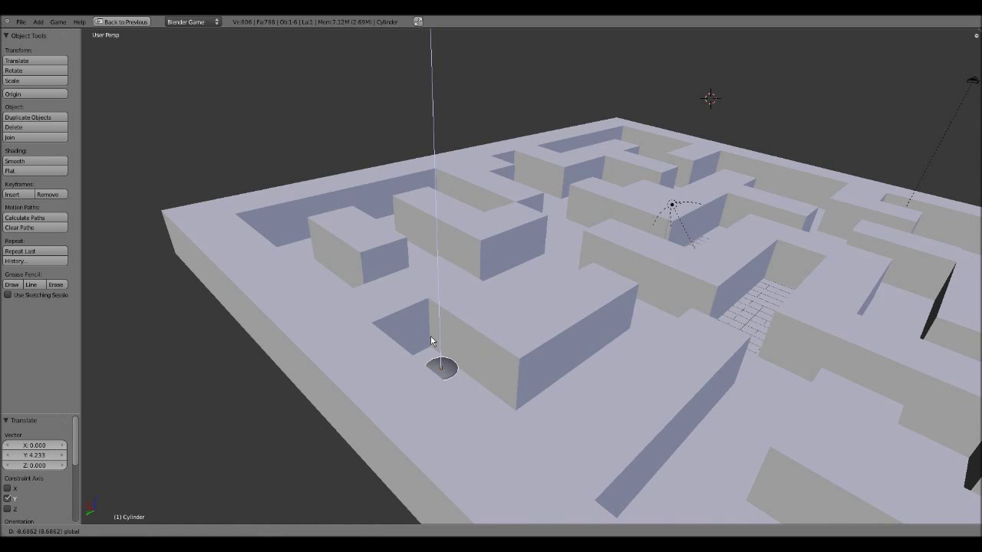
{"action": "left_click", "coordinate": [430, 335]}
{"action": "middle_click_drag", "start_coordinate": [430, 336], "coordinate": [408, 303]}
{"action": "key", "text": "g"}
{"action": "key", "text": "y"}
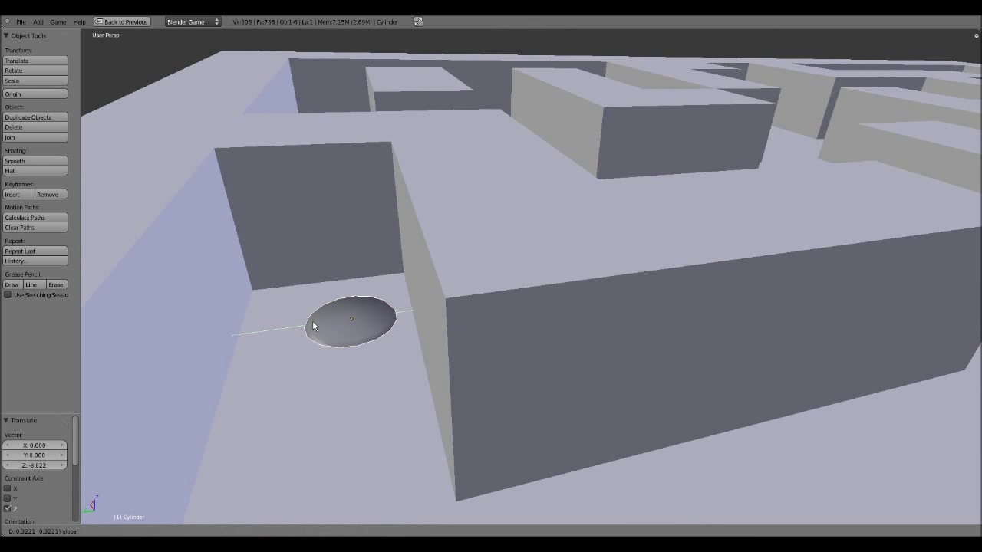
{"action": "left_click", "coordinate": [286, 323]}
Step: Lower the disc 0.305 units along Z onto the corridor floor and shift it 0.508 units along X
{"action": "key", "text": "g"}
{"action": "key", "text": "z"}
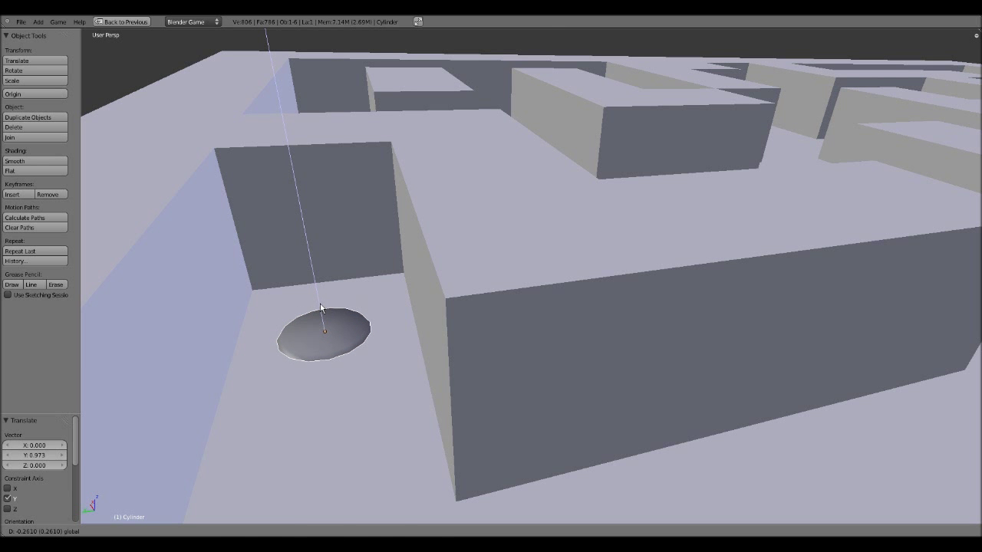
{"action": "left_click", "coordinate": [321, 310]}
{"action": "middle_click_drag", "start_coordinate": [321, 310], "coordinate": [351, 399]}
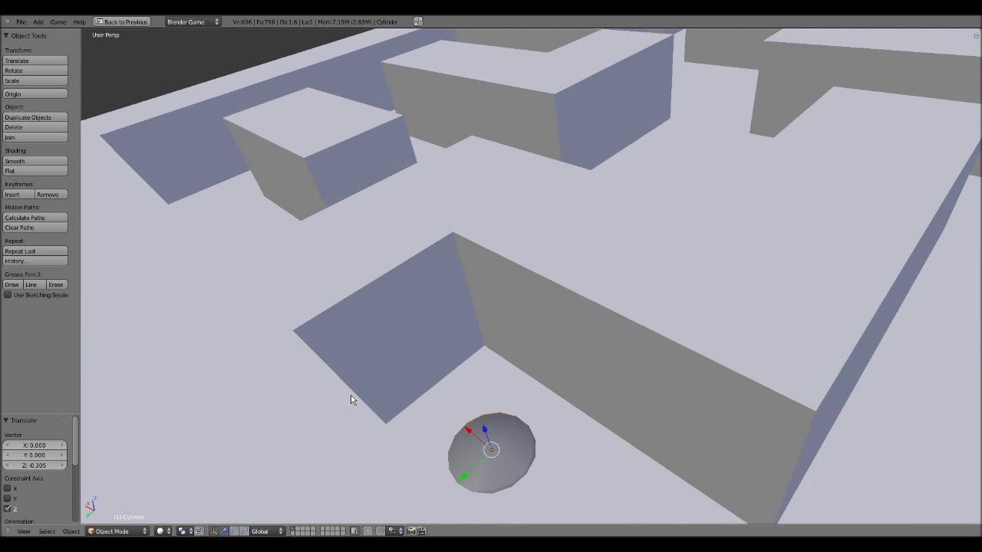
{"action": "left_click_drag", "start_coordinate": [468, 431], "coordinate": [456, 413]}
{"action": "scroll", "coordinate": [456, 413], "scroll_direction": "down", "scroll_amount": 5}
{"action": "middle_click_drag", "start_coordinate": [456, 414], "coordinate": [446, 374]}
{"action": "scroll", "coordinate": [488, 406], "scroll_direction": "up", "scroll_amount": 3}
{"action": "scroll", "coordinate": [419, 186], "scroll_direction": "up", "scroll_amount": 4}
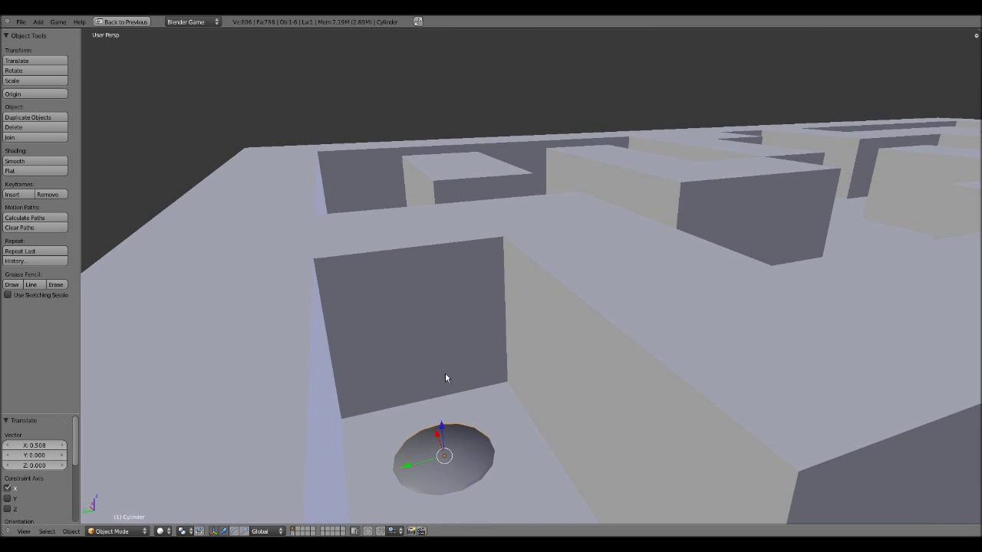
Step: Restore the multi-editor layout and rename the disc object to End Zone in its object properties
{"action": "key", "text": "ctrl+Up"}
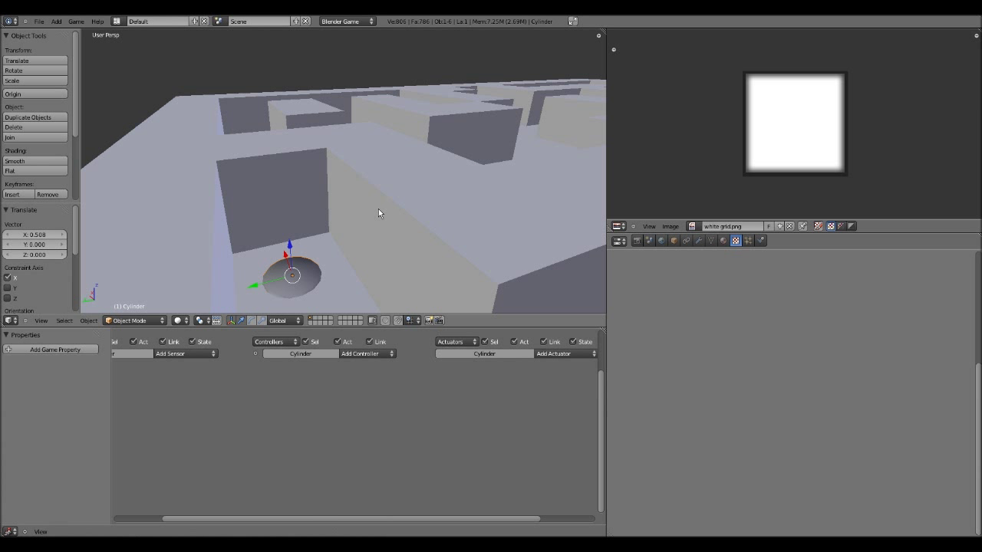
{"action": "left_click", "coordinate": [674, 241]}
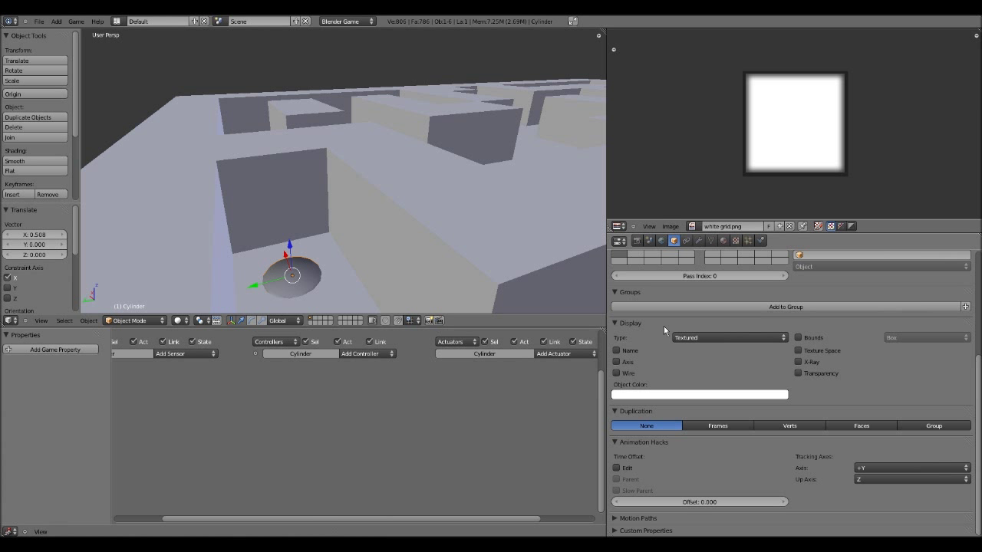
{"action": "scroll", "coordinate": [678, 392], "scroll_direction": "up", "scroll_amount": 5}
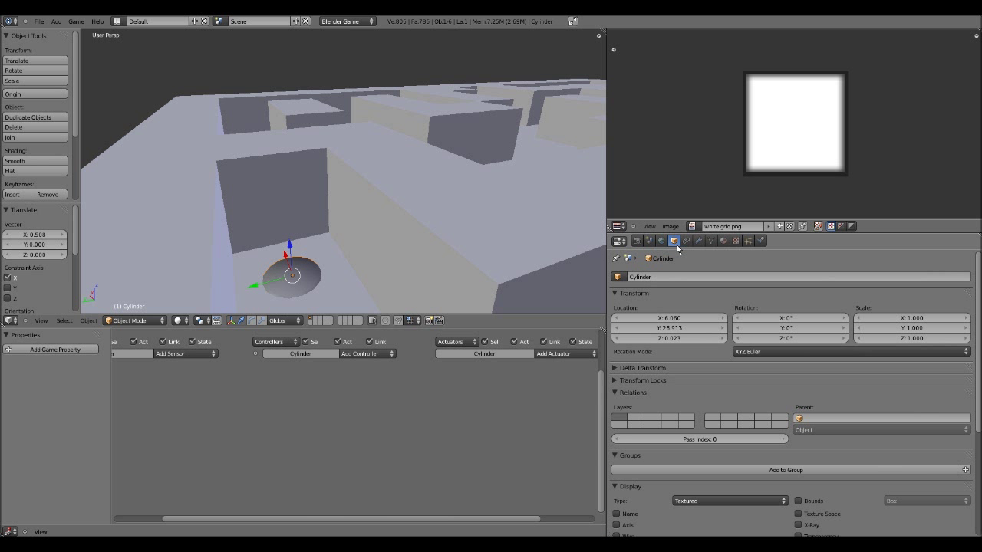
{"action": "left_click", "coordinate": [664, 277]}
Step: Select the End Zone disc's entire mesh in Edit Mode and unwrap it with the standard Unwrap method
{"action": "scroll", "coordinate": [360, 250], "scroll_direction": "down", "scroll_amount": 4}
{"action": "middle_click_drag", "start_coordinate": [360, 251], "coordinate": [350, 180]}
{"action": "scroll", "coordinate": [355, 261], "scroll_direction": "up", "scroll_amount": 4}
{"action": "scroll", "coordinate": [394, 230], "scroll_direction": "up", "scroll_amount": 4}
{"action": "key", "text": "Tab"}
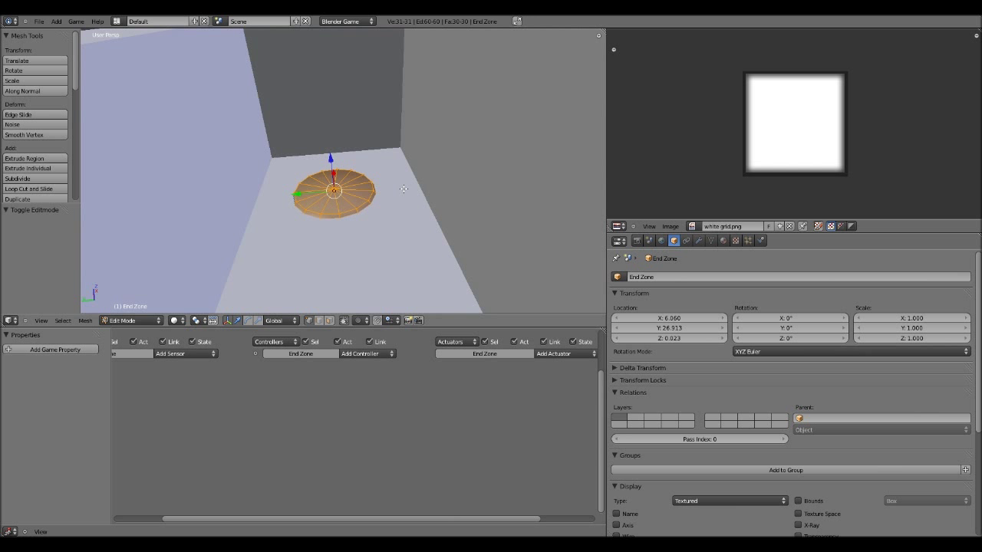
{"action": "scroll", "coordinate": [351, 180], "scroll_direction": "down", "scroll_amount": 4}
{"action": "scroll", "coordinate": [350, 180], "scroll_direction": "up", "scroll_amount": 4}
{"action": "key", "text": "a"}
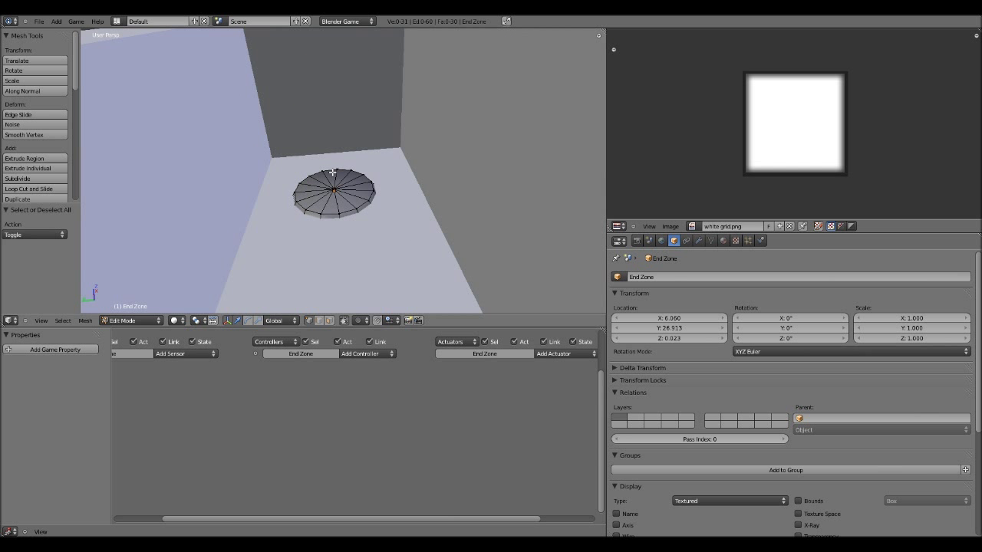
{"action": "key", "text": "a"}
{"action": "key", "text": "u"}
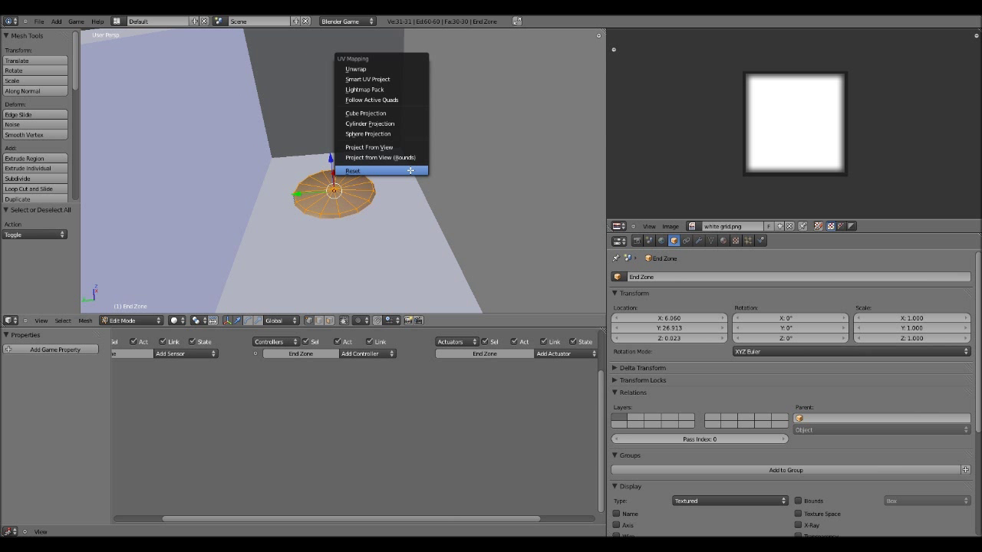
{"action": "left_click", "coordinate": [377, 68]}
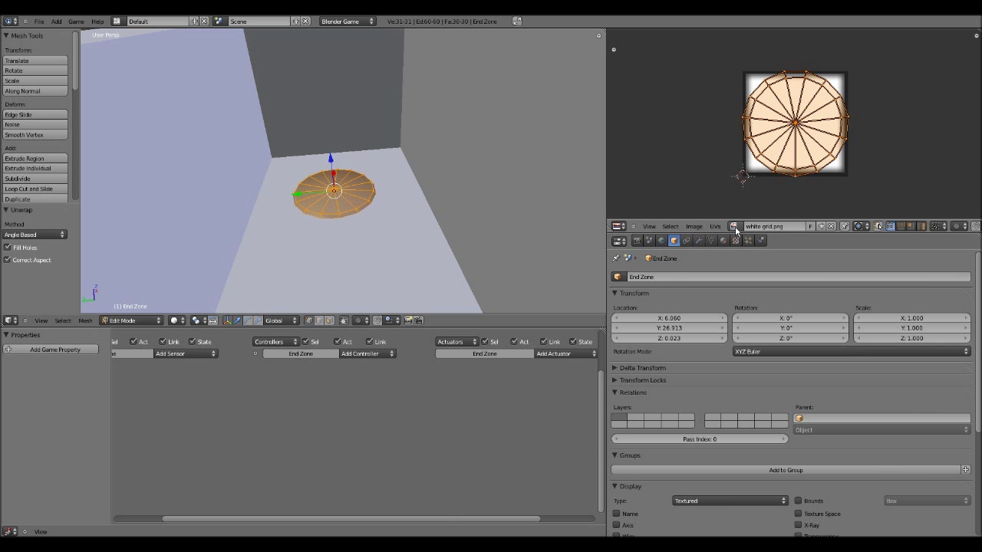
Step: Assign the D Logo.png image to the disc and scale its UV layout to about 0.90, finishing in Object Mode
{"action": "middle_click_drag", "start_coordinate": [310, 217], "coordinate": [303, 254]}
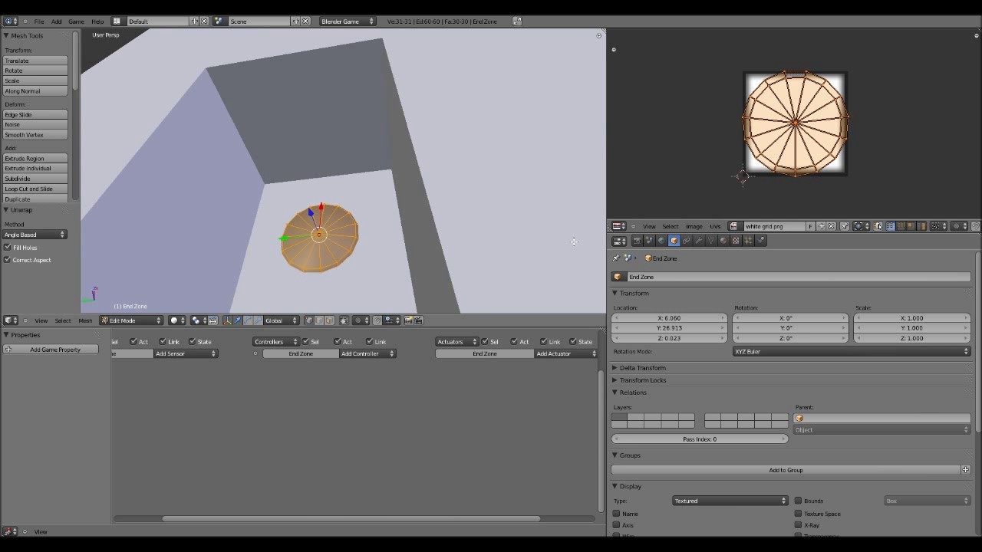
{"action": "left_click", "coordinate": [734, 226]}
{"action": "left_click", "coordinate": [758, 241]}
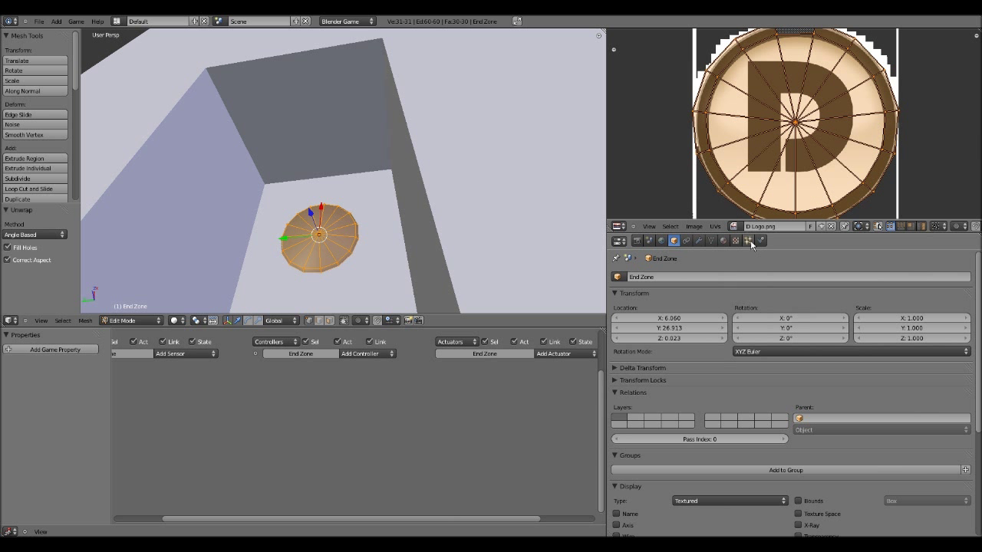
{"action": "key", "text": "s"}
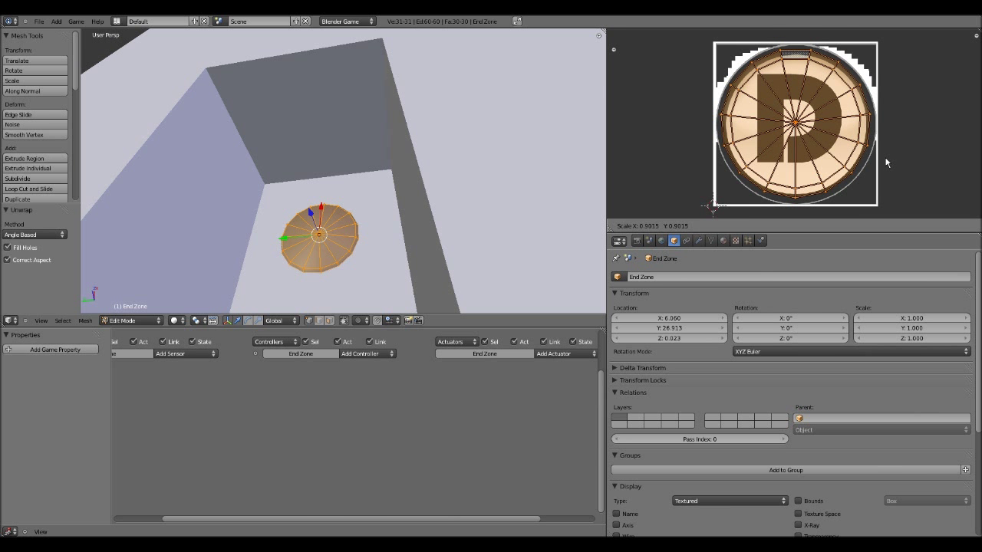
{"action": "left_click", "coordinate": [885, 161]}
{"action": "scroll", "coordinate": [414, 211], "scroll_direction": "down", "scroll_amount": 3}
{"action": "key", "text": "Tab"}
Step: Switch the 3D view to textured shading to show the maze and the End Zone disc with their images
{"action": "middle_click_drag", "start_coordinate": [389, 225], "coordinate": [439, 259]}
{"action": "scroll", "coordinate": [399, 229], "scroll_direction": "up", "scroll_amount": 4}
{"action": "scroll", "coordinate": [402, 229], "scroll_direction": "down", "scroll_amount": 3}
{"action": "scroll", "coordinate": [346, 219], "scroll_direction": "down", "scroll_amount": 3}
{"action": "scroll", "coordinate": [387, 203], "scroll_direction": "down", "scroll_amount": 1}
{"action": "scroll", "coordinate": [438, 259], "scroll_direction": "down", "scroll_amount": 3}
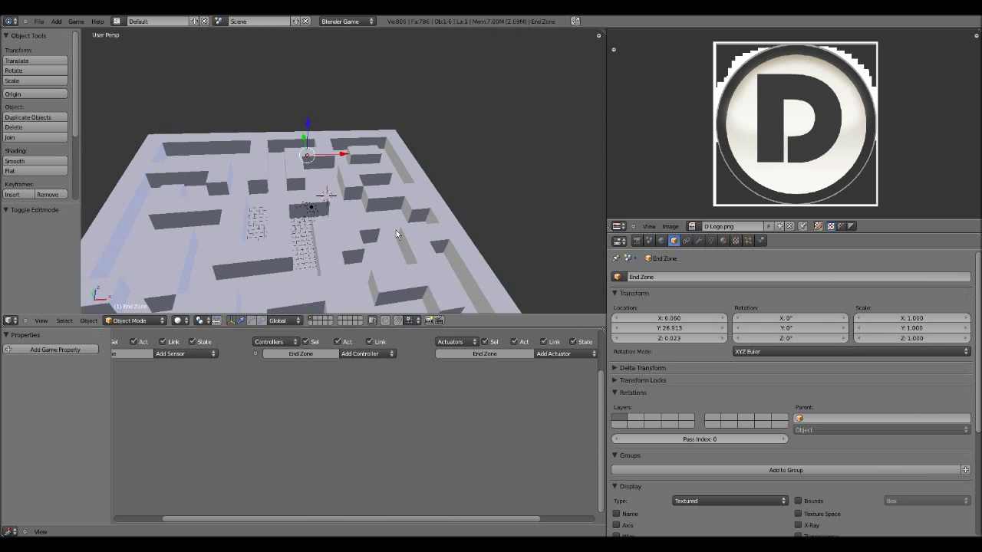
{"action": "middle_click_drag", "start_coordinate": [397, 231], "coordinate": [307, 193]}
{"action": "scroll", "coordinate": [354, 253], "scroll_direction": "up", "scroll_amount": 5}
{"action": "middle_click_drag", "start_coordinate": [354, 299], "coordinate": [460, 161], "text": "shift"}
{"action": "scroll", "coordinate": [399, 181], "scroll_direction": "down", "scroll_amount": 8}
{"action": "scroll", "coordinate": [383, 221], "scroll_direction": "up", "scroll_amount": 3}
{"action": "mouse_move", "coordinate": [382, 221]}
{"action": "middle_mouse_down"}
{"action": "mouse_move", "coordinate": [372, 207]}
{"action": "mouse_move", "coordinate": [358, 228]}
{"action": "mouse_move", "coordinate": [324, 185]}
{"action": "middle_mouse_up"}
{"action": "scroll", "coordinate": [372, 207], "scroll_direction": "down", "scroll_amount": 3}
{"action": "scroll", "coordinate": [360, 218], "scroll_direction": "up", "scroll_amount": 4}
{"action": "scroll", "coordinate": [360, 223], "scroll_direction": "down", "scroll_amount": 4}
{"action": "key", "text": "alt+z"}
{"action": "scroll", "coordinate": [329, 184], "scroll_direction": "up", "scroll_amount": 3}
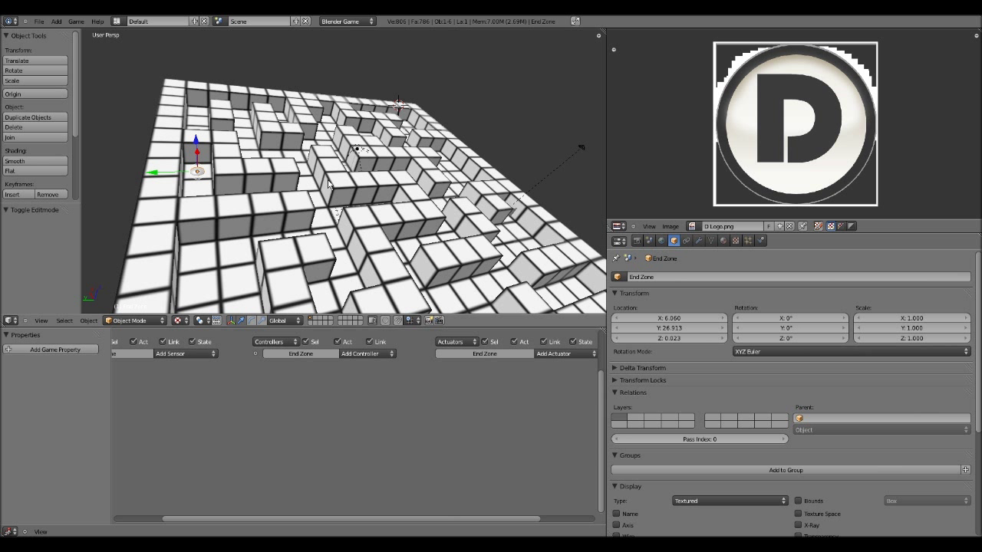
Step: Make all external data paths in the file relative
{"action": "left_click", "coordinate": [39, 21]}
{"action": "mouse_move", "coordinate": [89, 183]}
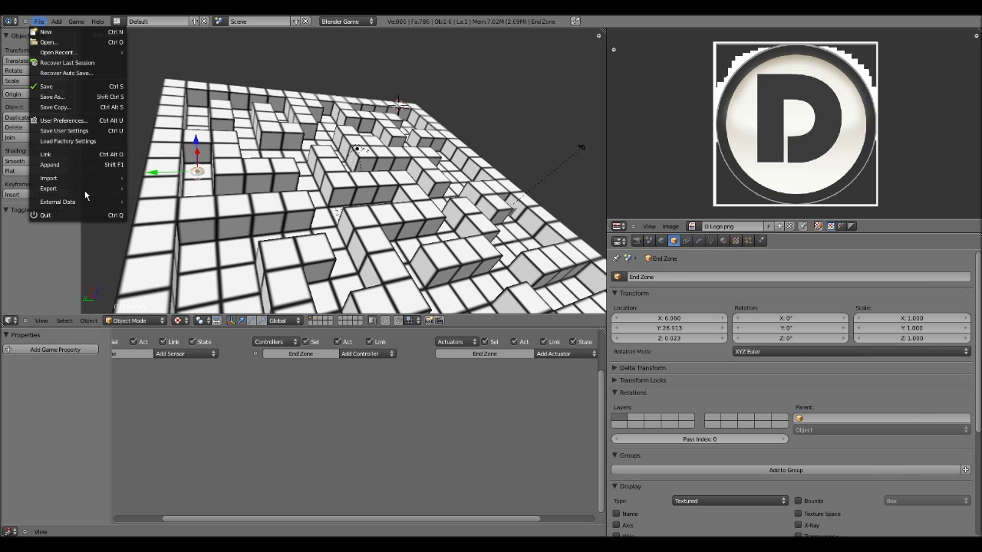
{"action": "mouse_move", "coordinate": [104, 202]}
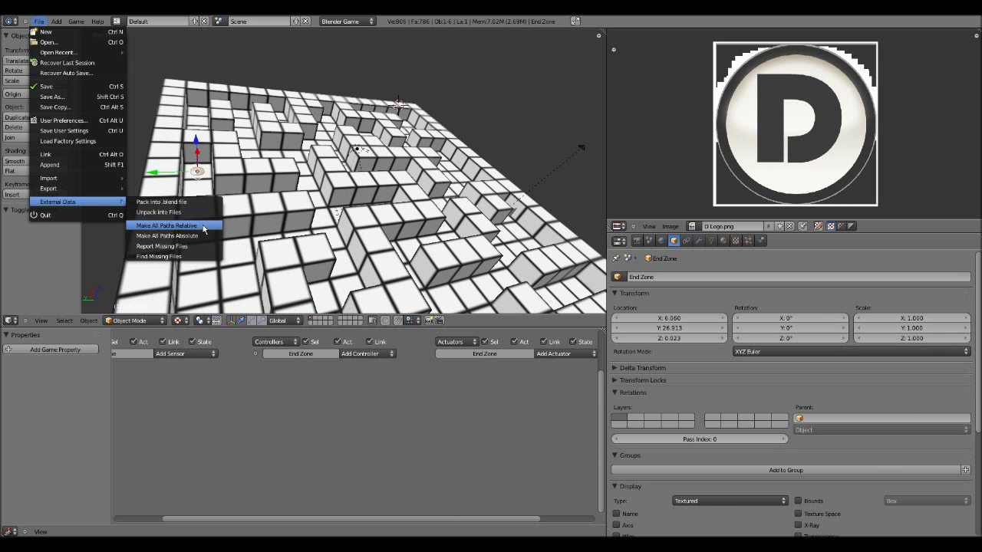
{"action": "left_click", "coordinate": [203, 229]}
Step: Examine the textured maze from several angles and distances, checking its corridors and the End Zone disc's position
{"action": "scroll", "coordinate": [307, 207], "scroll_direction": "down", "scroll_amount": 4}
{"action": "middle_click_drag", "start_coordinate": [323, 192], "coordinate": [399, 219]}
{"action": "scroll", "coordinate": [352, 207], "scroll_direction": "up", "scroll_amount": 5}
{"action": "scroll", "coordinate": [353, 207], "scroll_direction": "down", "scroll_amount": 5}
{"action": "scroll", "coordinate": [353, 222], "scroll_direction": "up", "scroll_amount": 4}
{"action": "scroll", "coordinate": [349, 218], "scroll_direction": "down", "scroll_amount": 4}
{"action": "scroll", "coordinate": [317, 208], "scroll_direction": "up", "scroll_amount": 5}
{"action": "scroll", "coordinate": [399, 219], "scroll_direction": "down", "scroll_amount": 2}
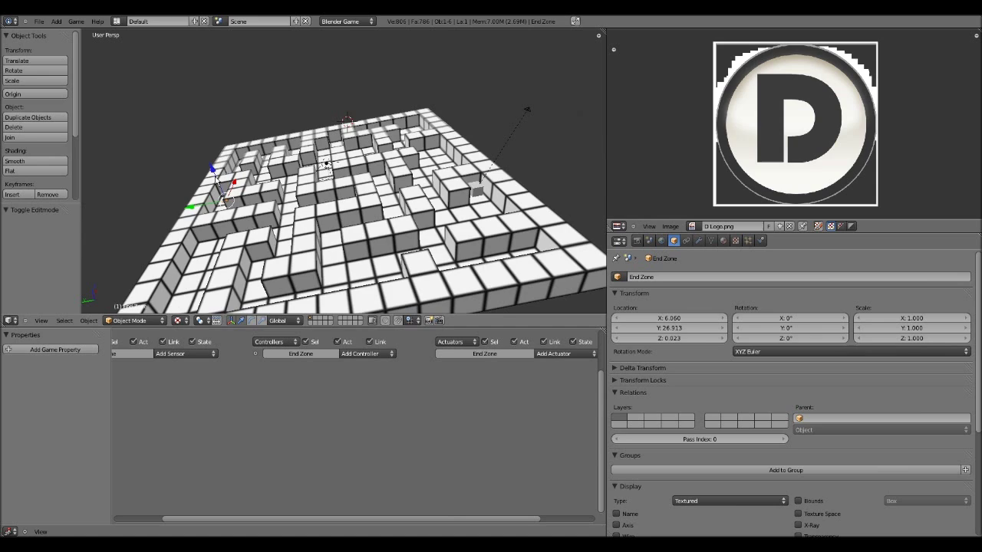
{"action": "scroll", "coordinate": [445, 188], "scroll_direction": "down", "scroll_amount": 6}
{"action": "middle_click_drag", "start_coordinate": [445, 188], "coordinate": [380, 184]}
{"action": "scroll", "coordinate": [406, 233], "scroll_direction": "up", "scroll_amount": 5}
{"action": "scroll", "coordinate": [355, 203], "scroll_direction": "down", "scroll_amount": 3}
{"action": "scroll", "coordinate": [381, 184], "scroll_direction": "down", "scroll_amount": 3}
{"action": "scroll", "coordinate": [353, 195], "scroll_direction": "up", "scroll_amount": 6}
{"action": "scroll", "coordinate": [376, 227], "scroll_direction": "down", "scroll_amount": 6}
{"action": "middle_click_drag", "start_coordinate": [329, 204], "coordinate": [307, 283]}
{"action": "scroll", "coordinate": [303, 209], "scroll_direction": "up", "scroll_amount": 5}
{"action": "scroll", "coordinate": [406, 169], "scroll_direction": "down", "scroll_amount": 3}
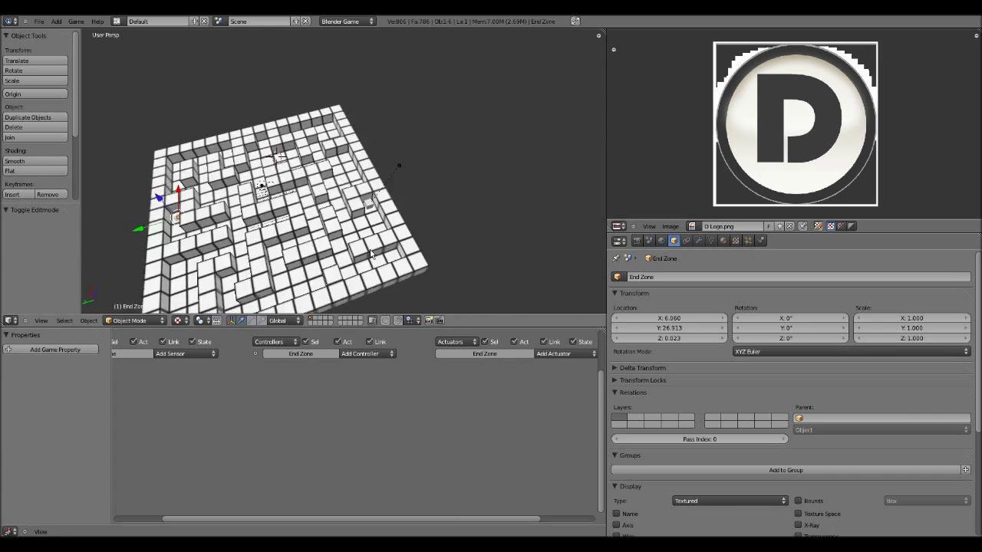
{"action": "scroll", "coordinate": [370, 256], "scroll_direction": "up", "scroll_amount": 3}
{"action": "middle_click_drag", "start_coordinate": [371, 256], "coordinate": [330, 214]}
{"action": "scroll", "coordinate": [330, 215], "scroll_direction": "down", "scroll_amount": 4}
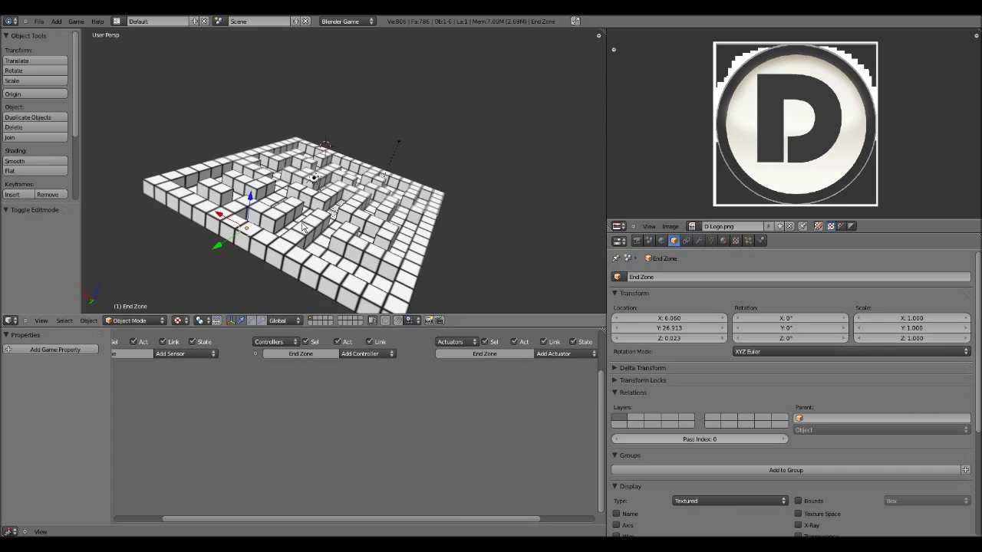
{"action": "scroll", "coordinate": [361, 242], "scroll_direction": "up", "scroll_amount": 4}
{"action": "middle_click_drag", "start_coordinate": [419, 176], "coordinate": [227, 253]}
{"action": "scroll", "coordinate": [227, 253], "scroll_direction": "down", "scroll_amount": 4}
{"action": "middle_click_drag", "start_coordinate": [307, 184], "coordinate": [336, 211]}
{"action": "scroll", "coordinate": [307, 222], "scroll_direction": "down", "scroll_amount": 3}
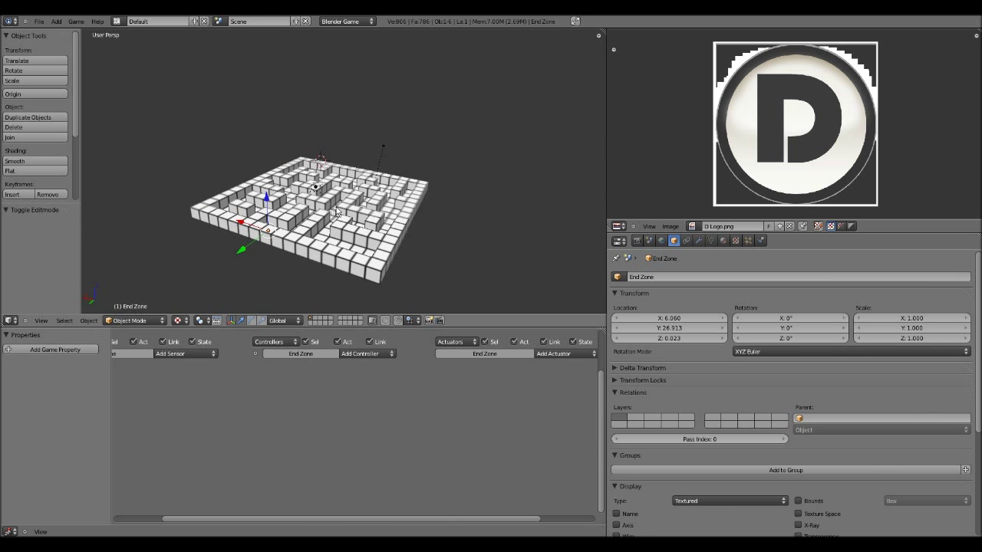
{"action": "scroll", "coordinate": [336, 212], "scroll_direction": "up", "scroll_amount": 4}
{"action": "scroll", "coordinate": [336, 212], "scroll_direction": "down", "scroll_amount": 6}
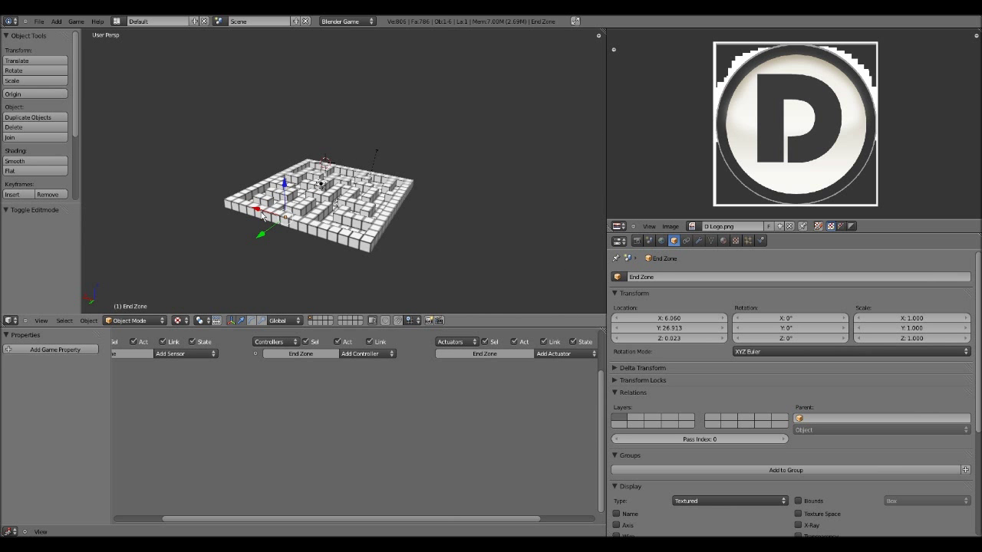
Step: Select the maze's Plane object and examine its textured walls and corridors up close
{"action": "right_click", "coordinate": [263, 216]}
{"action": "middle_click_drag", "start_coordinate": [367, 186], "coordinate": [384, 223]}
{"action": "scroll", "coordinate": [342, 216], "scroll_direction": "up", "scroll_amount": 3}
{"action": "scroll", "coordinate": [355, 235], "scroll_direction": "up", "scroll_amount": 6}
{"action": "scroll", "coordinate": [355, 235], "scroll_direction": "down", "scroll_amount": 5}
{"action": "scroll", "coordinate": [409, 214], "scroll_direction": "up", "scroll_amount": 4}
{"action": "scroll", "coordinate": [409, 215], "scroll_direction": "down", "scroll_amount": 2}
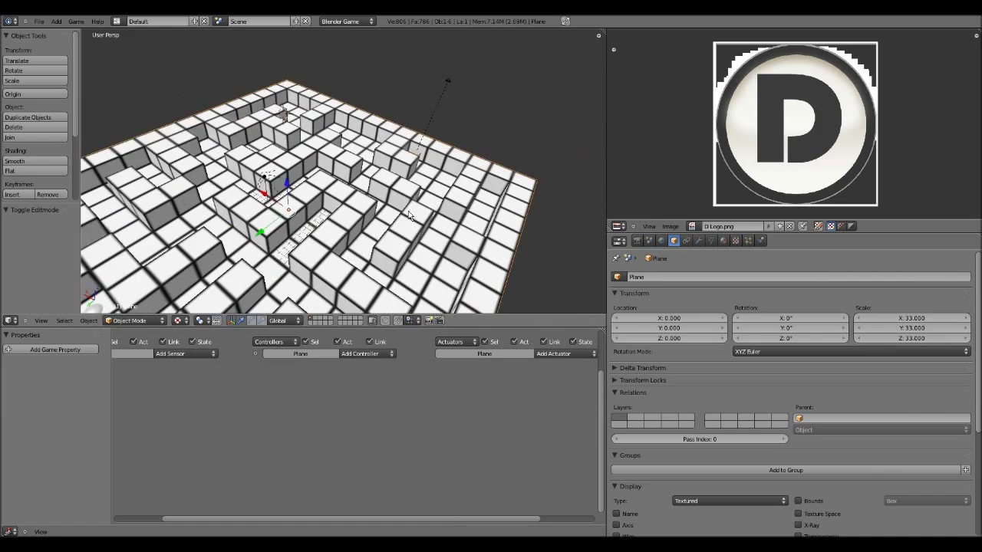
{"action": "scroll", "coordinate": [410, 214], "scroll_direction": "down", "scroll_amount": 2}
{"action": "scroll", "coordinate": [412, 212], "scroll_direction": "up", "scroll_amount": 3}
{"action": "scroll", "coordinate": [412, 213], "scroll_direction": "down", "scroll_amount": 3}
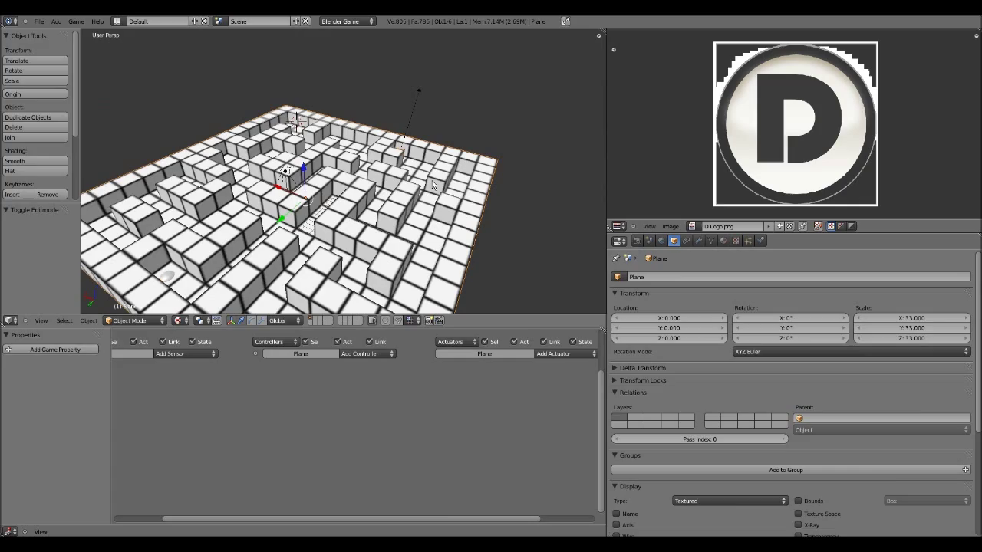